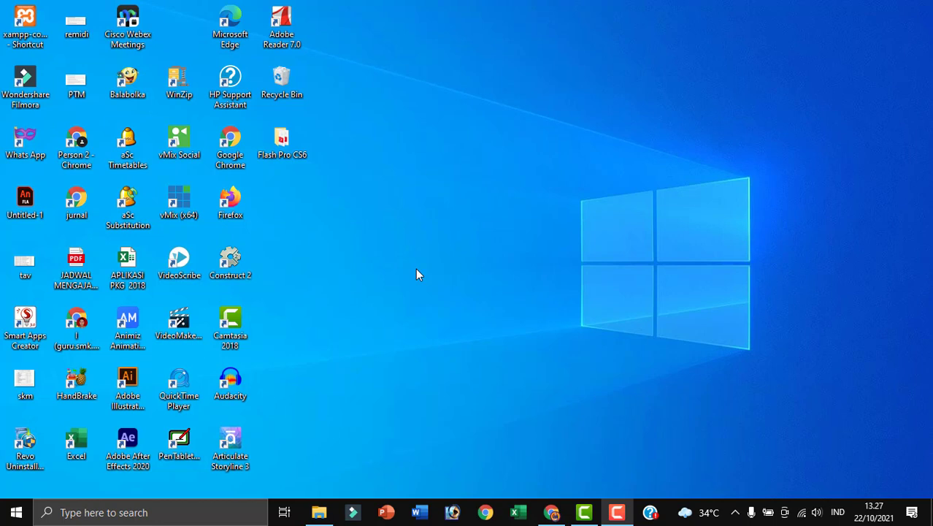
# Launch VideoMakerFX from the desktop and log in with the remembered account credentials.
pyautogui.click(187, 330)
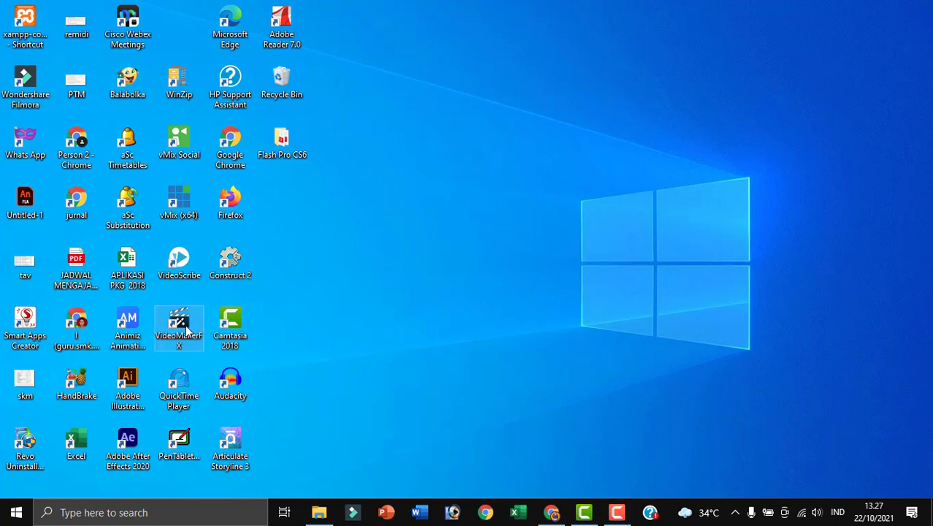
pyautogui.doubleClick(185, 330)
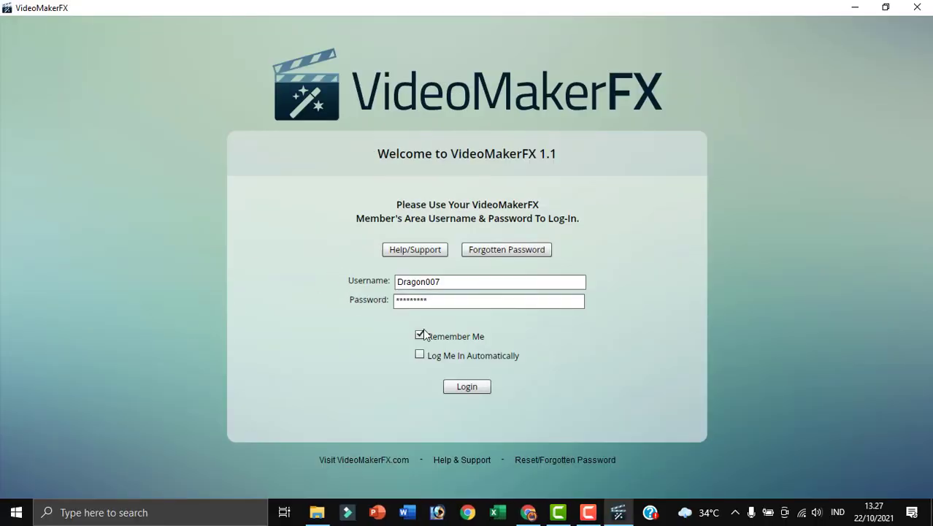
pyautogui.click(473, 386)
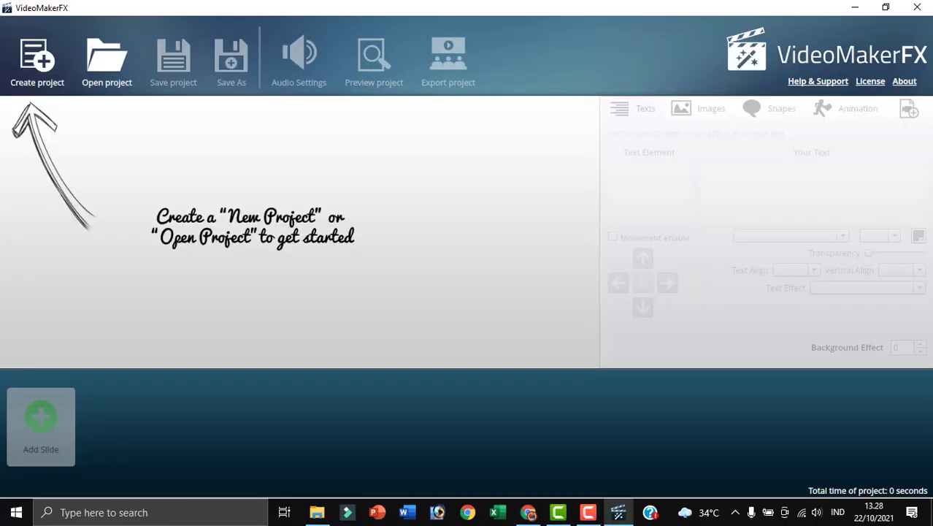
# Create a new project named "opening".
pyautogui.click(45, 73)
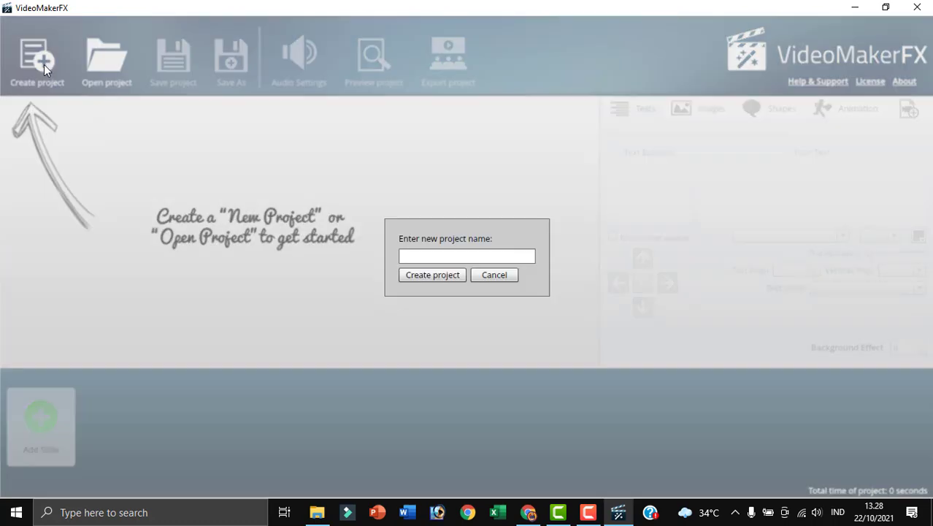
pyautogui.click(436, 255)
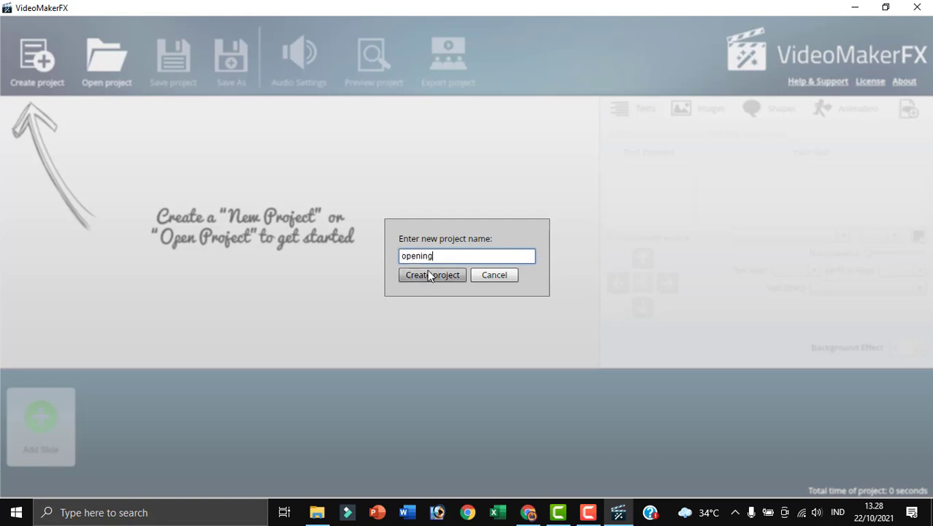
pyautogui.click(431, 274)
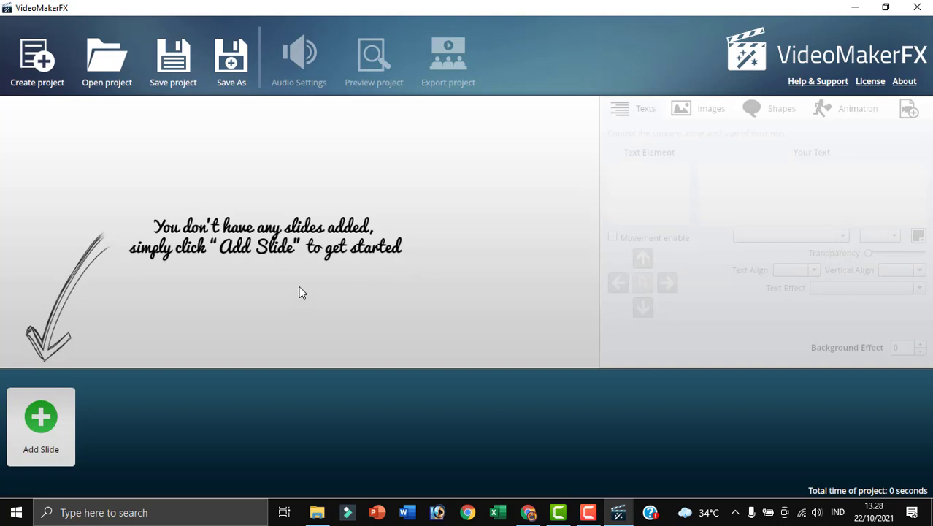
# Start adding a slide and choose the "VMFX Anniversary - Meet Bruce" slide theme.
pyautogui.click(49, 417)
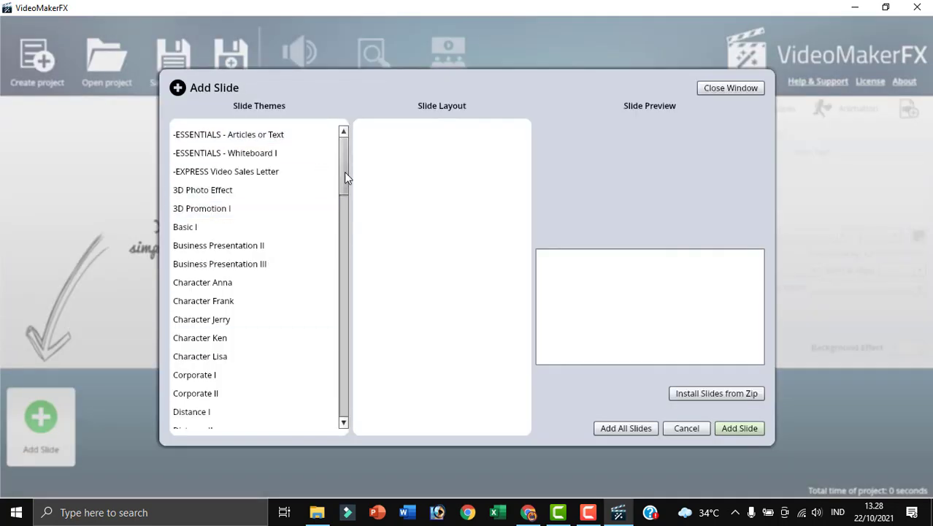
pyautogui.moveTo(346, 178); pyautogui.dragTo(350, 406)
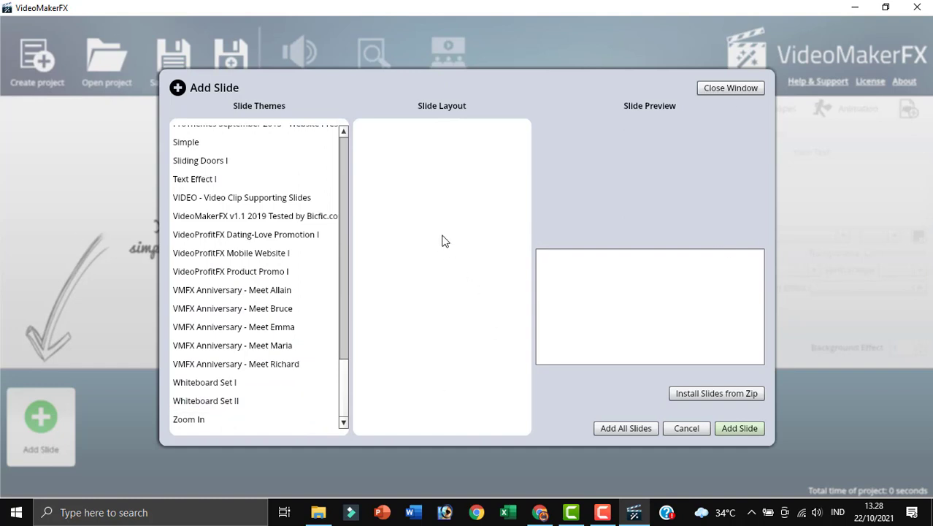
pyautogui.click(282, 330)
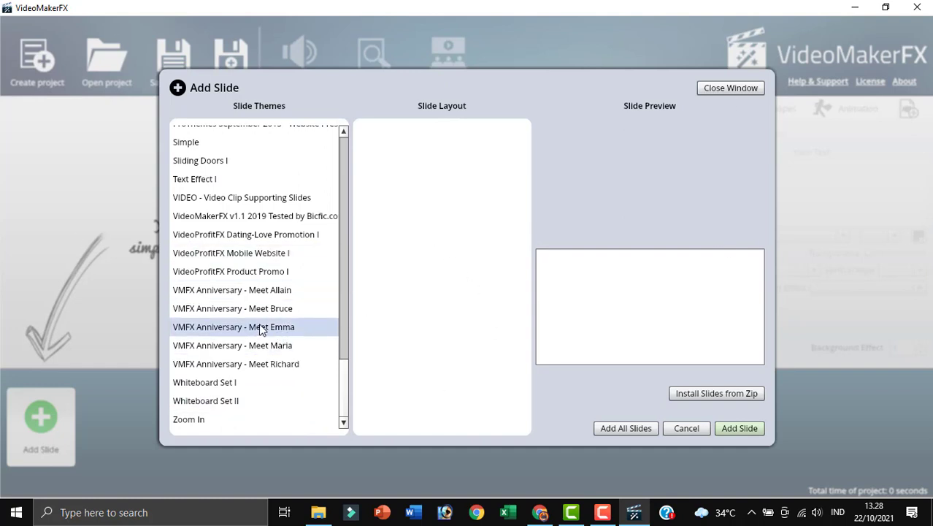
pyautogui.press('Up')
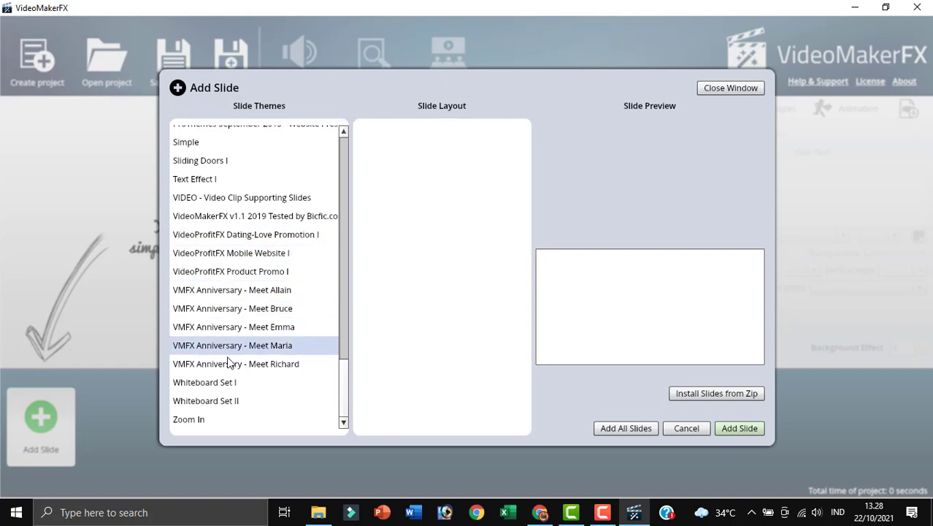
pyautogui.click(216, 310)
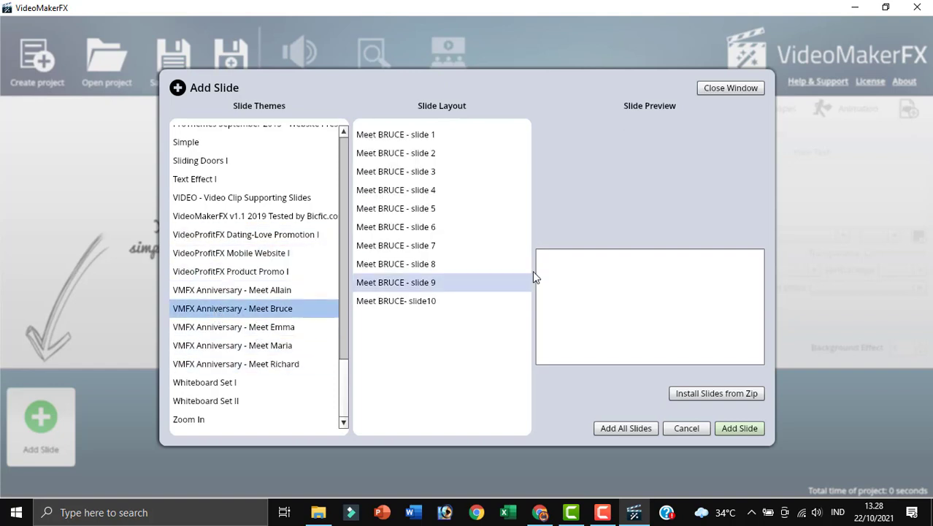
# Preview the Meet BRUCE layouts 1 to 4 and add the "Meet BRUCE - slide 3" logo slide to the project.
pyautogui.click(427, 136)
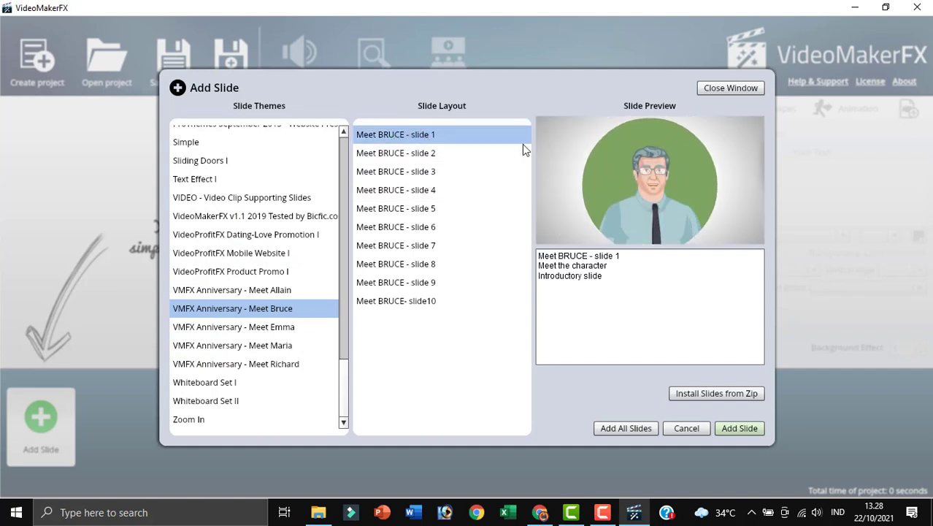
pyautogui.click(415, 153)
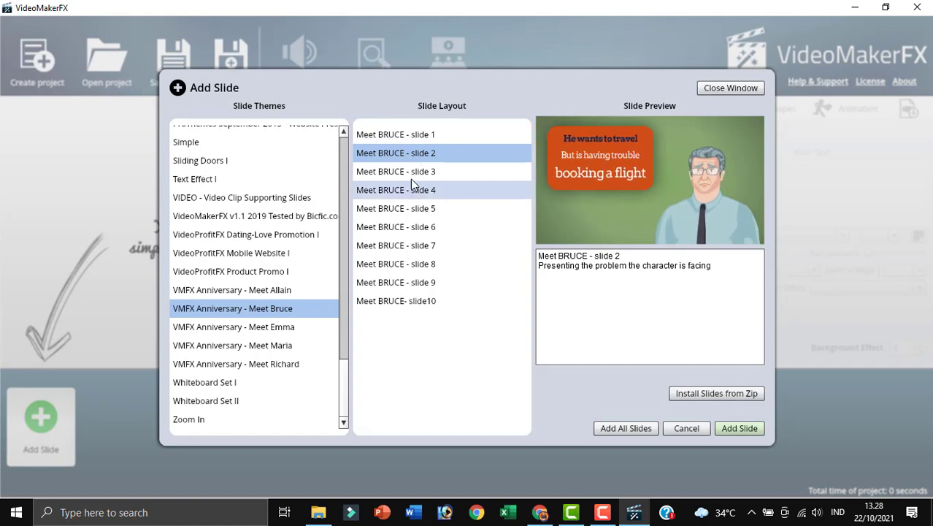
pyautogui.click(407, 176)
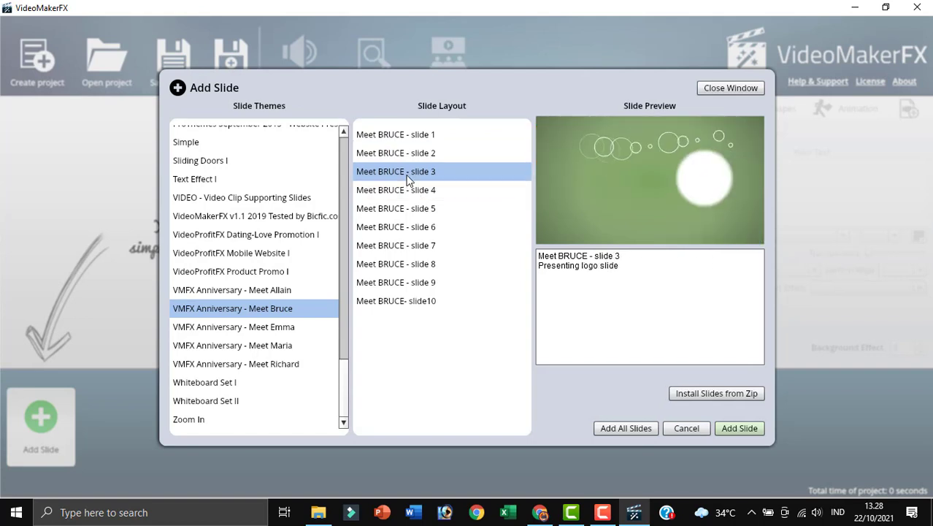
pyautogui.click(401, 190)
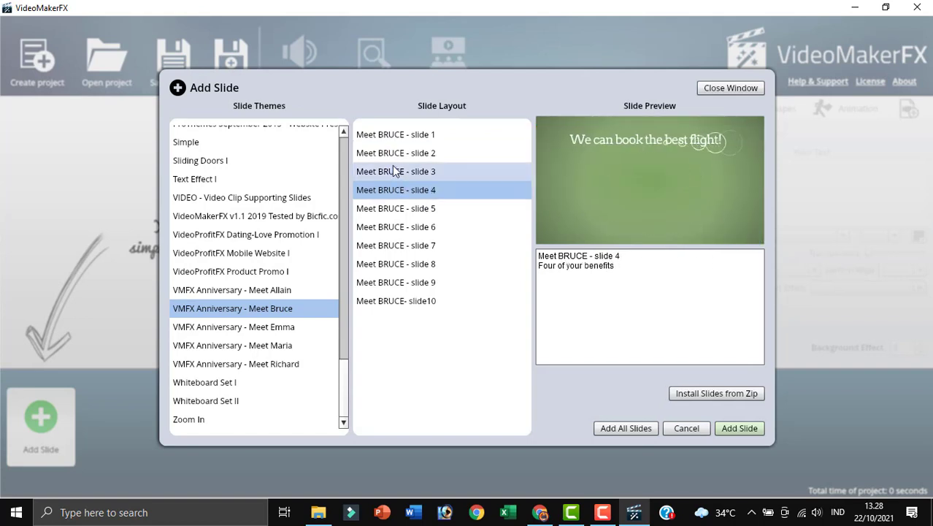
pyautogui.click(398, 136)
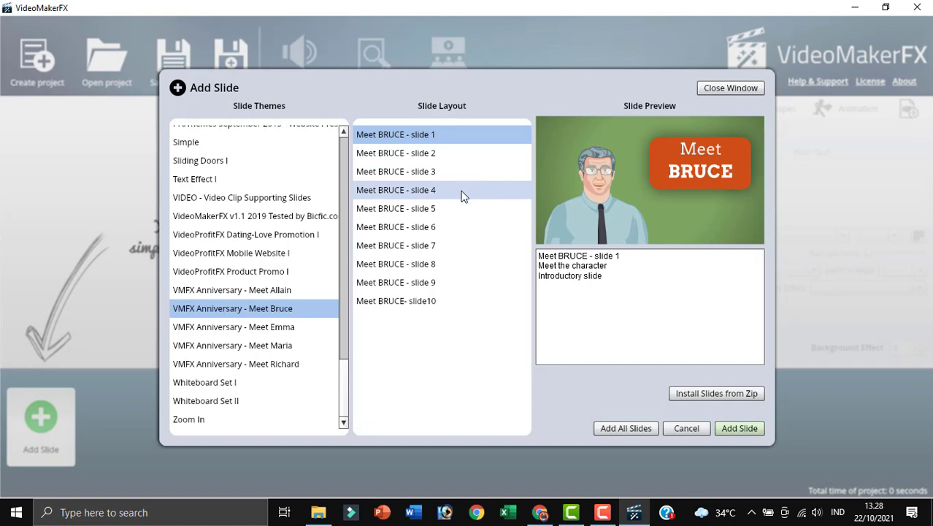
pyautogui.click(411, 170)
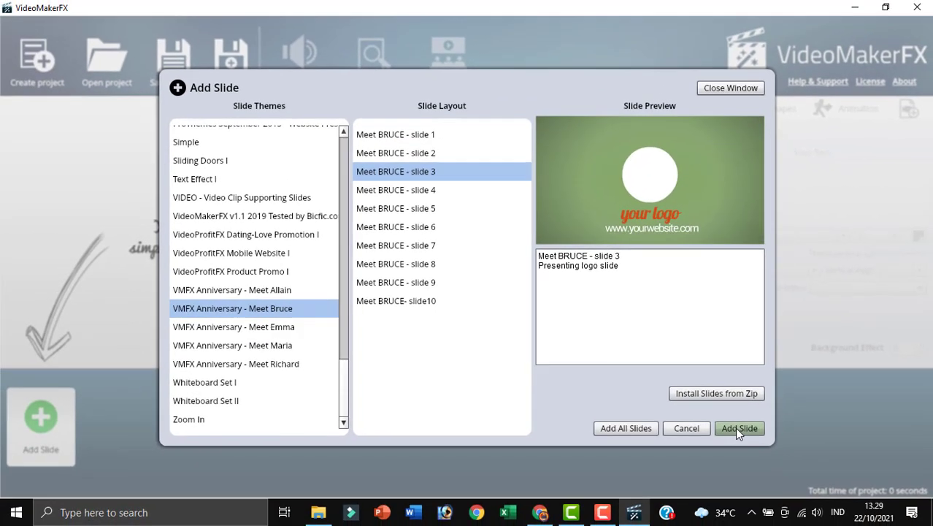
pyautogui.click(776, 453)
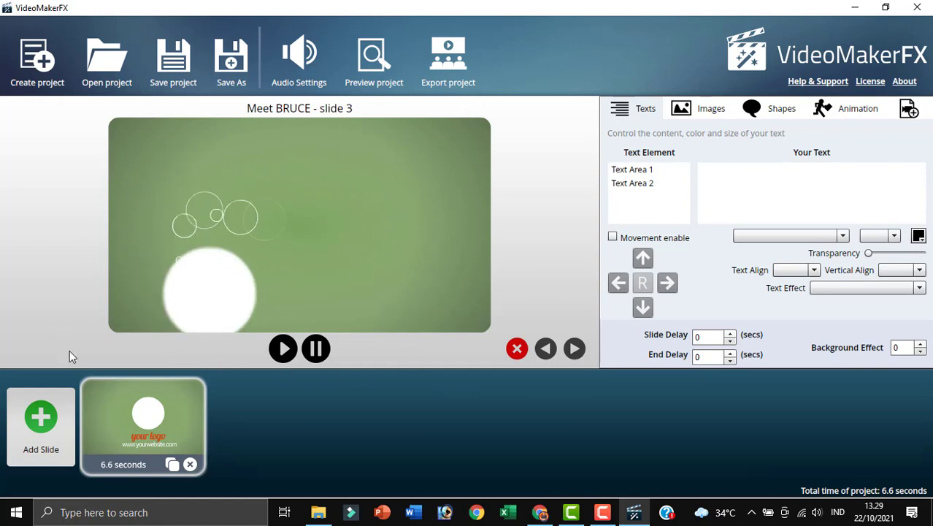
# Examine the slide's image, shape, animation and video settings, and the contents of its two text areas.
pyautogui.click(705, 114)
pyautogui.click(767, 115)
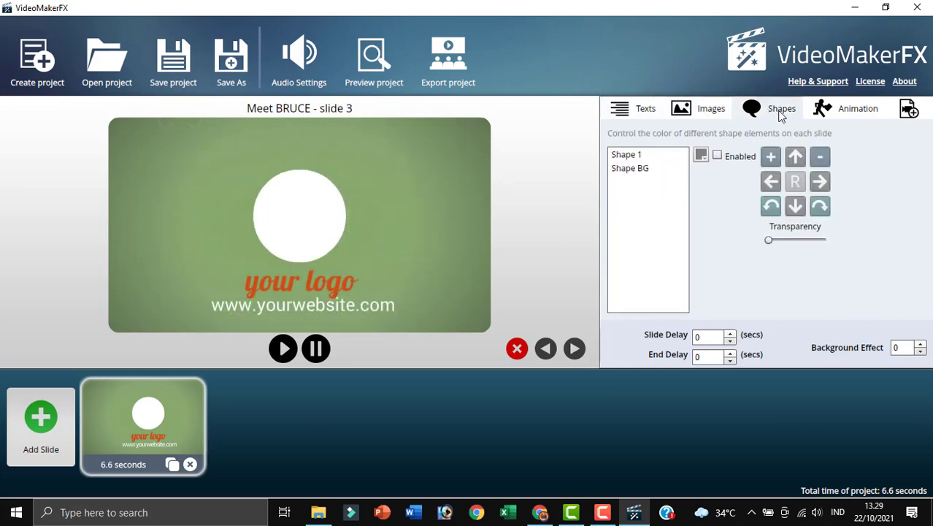
pyautogui.click(858, 111)
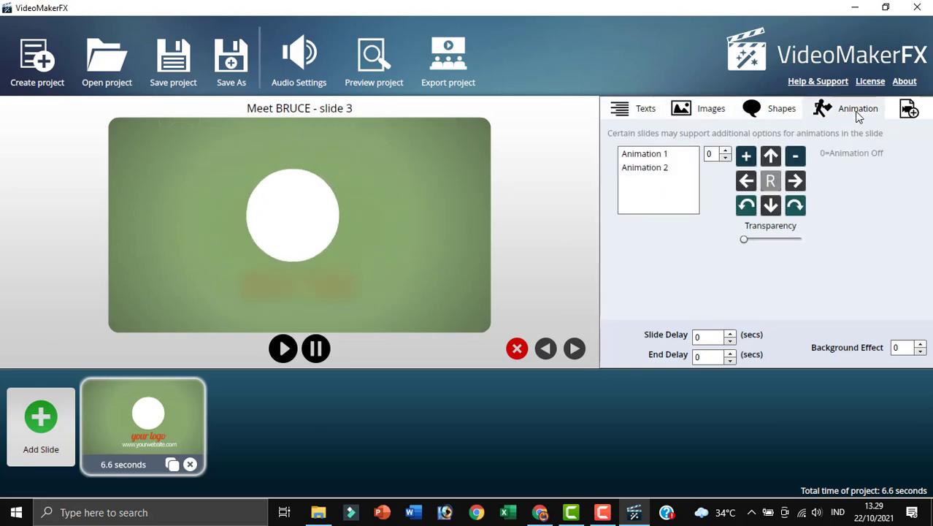
pyautogui.click(909, 109)
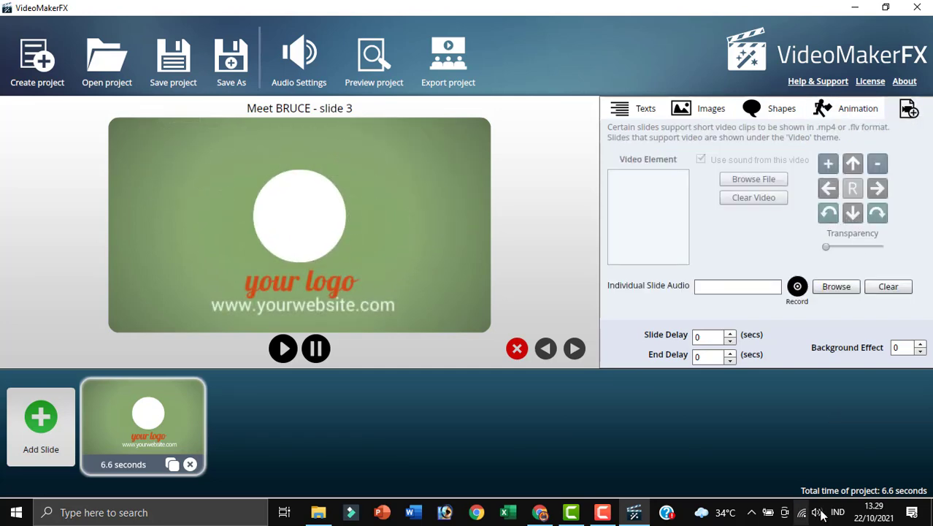
pyautogui.click(619, 112)
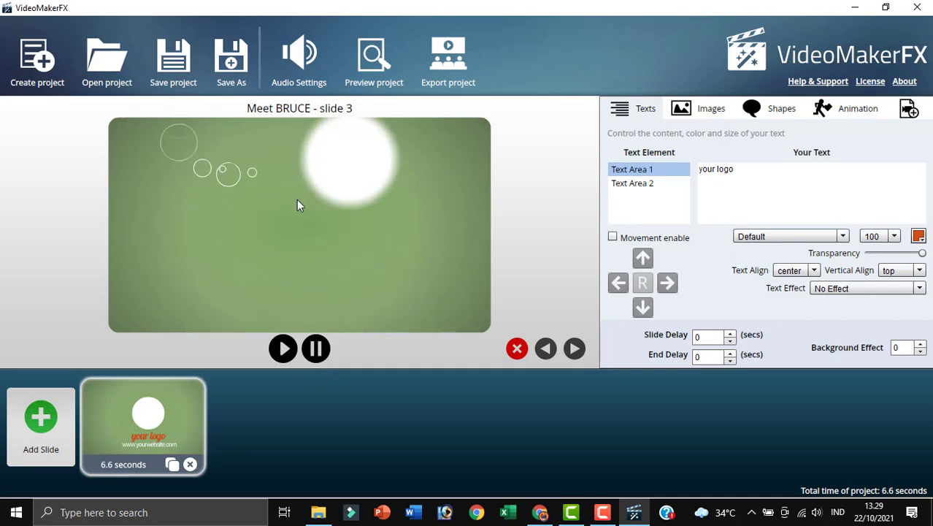
pyautogui.click(317, 350)
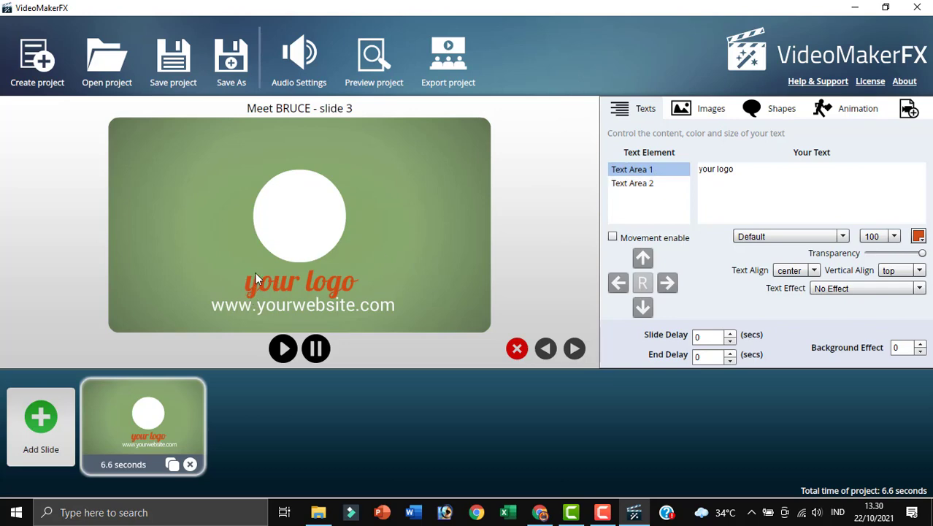
pyautogui.click(626, 184)
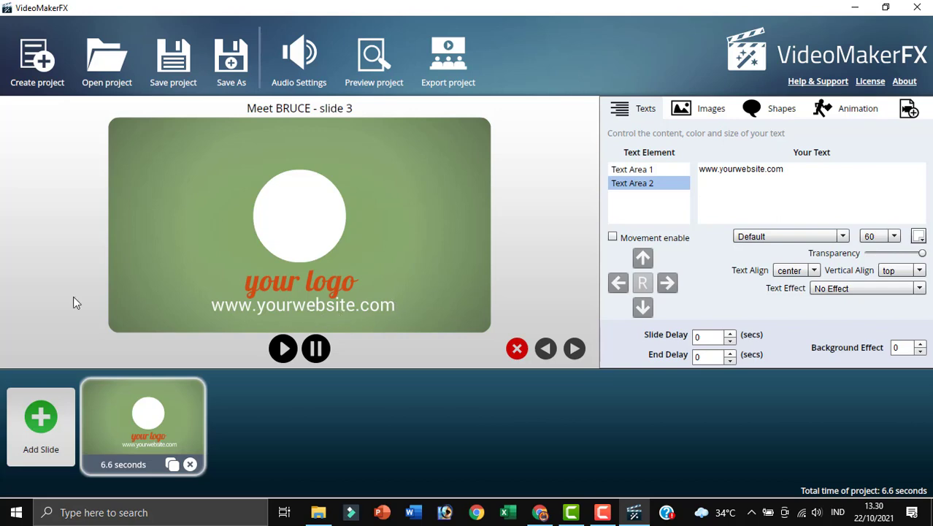
# Replace the "your logo" text in Text Area 1 with "VIDEO MAKER".
pyautogui.click(652, 171)
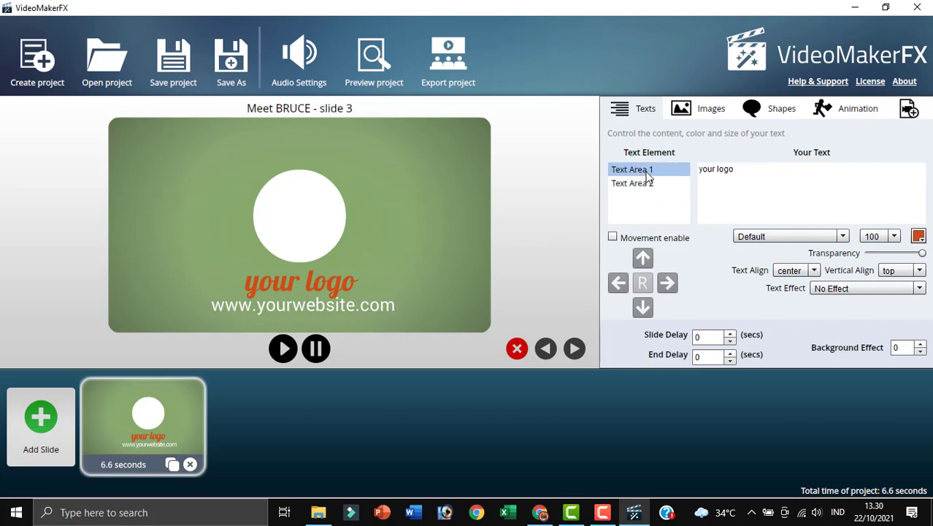
pyautogui.click(744, 183)
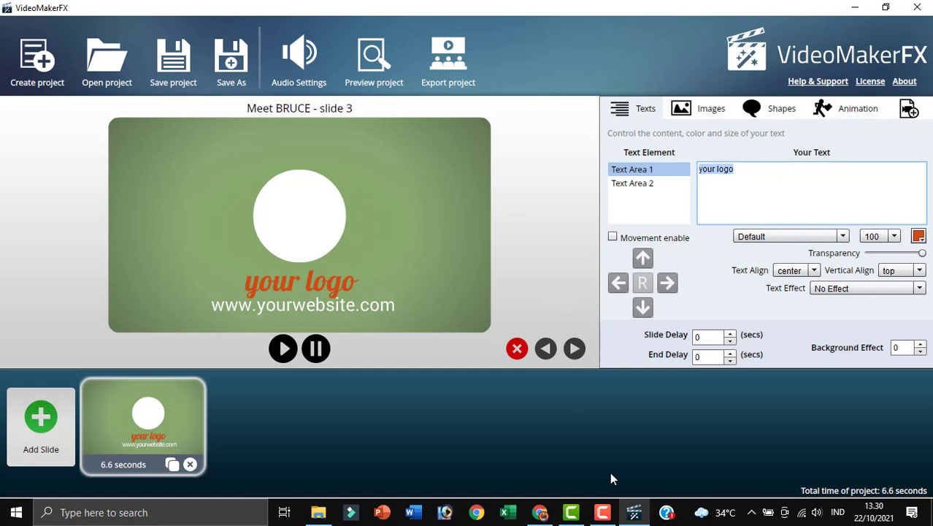
pyautogui.write('VIDE')
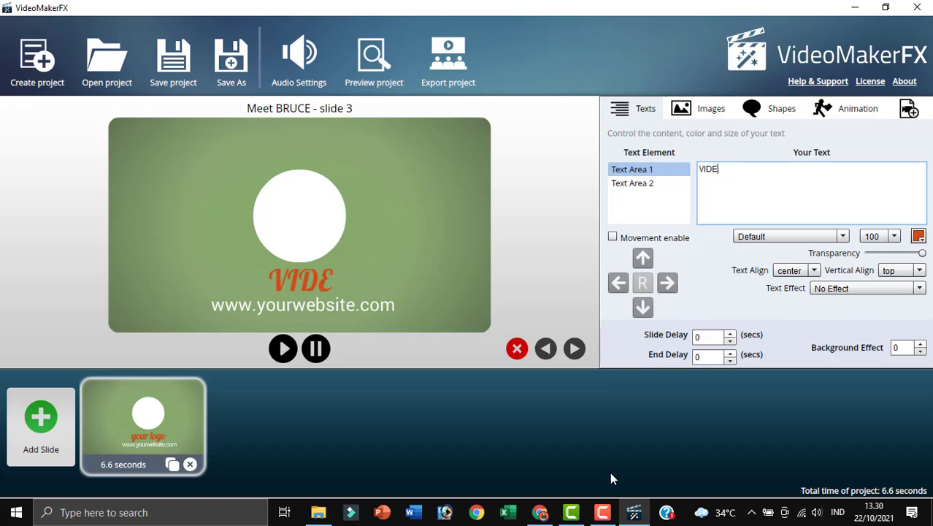
pyautogui.write('O MAKER')
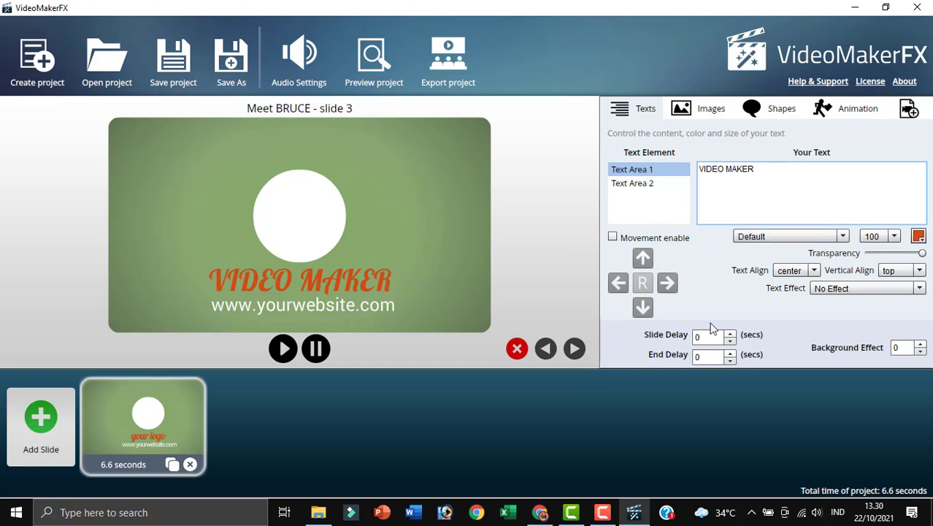
# Set the font of the "VIDEO MAKER" text to Arvo Bold and its size to 65.
pyautogui.click(844, 236)
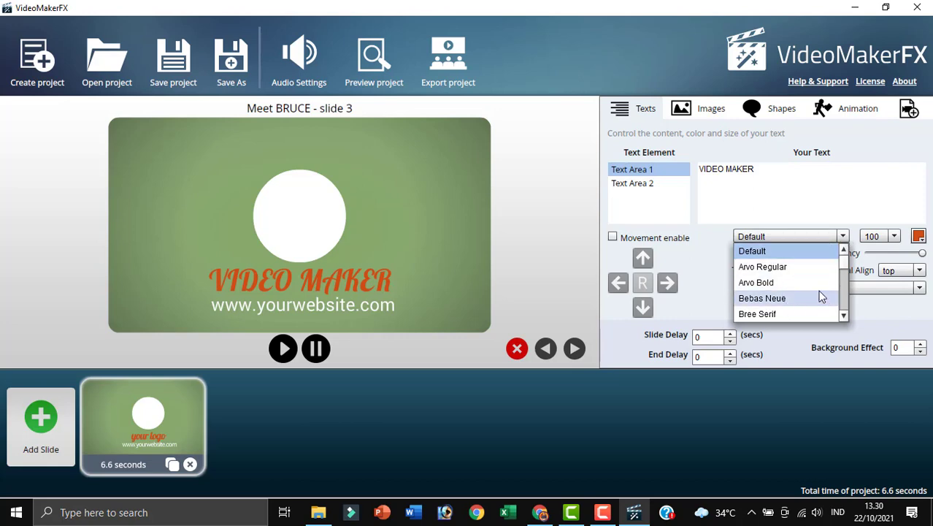
pyautogui.scroll(-5, 818, 290)
pyautogui.scroll(-1, 802, 287)
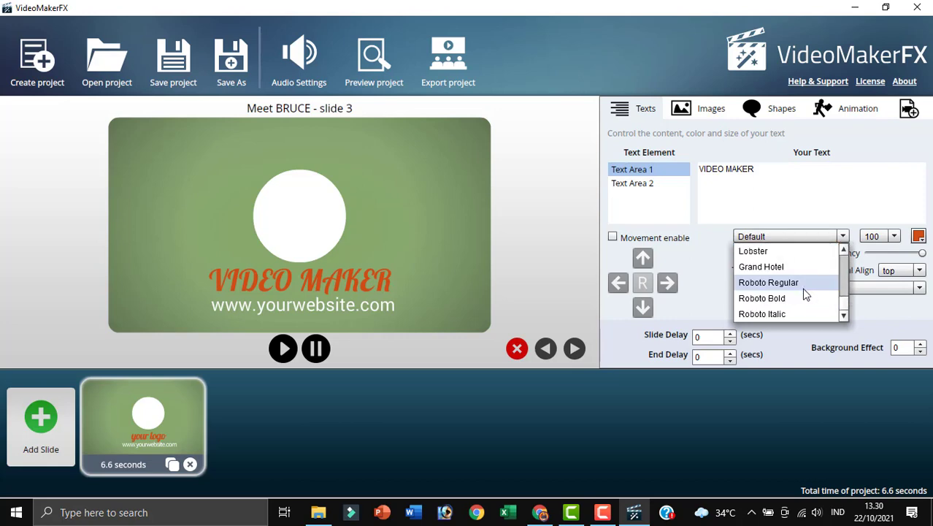
pyautogui.scroll(5, 803, 287)
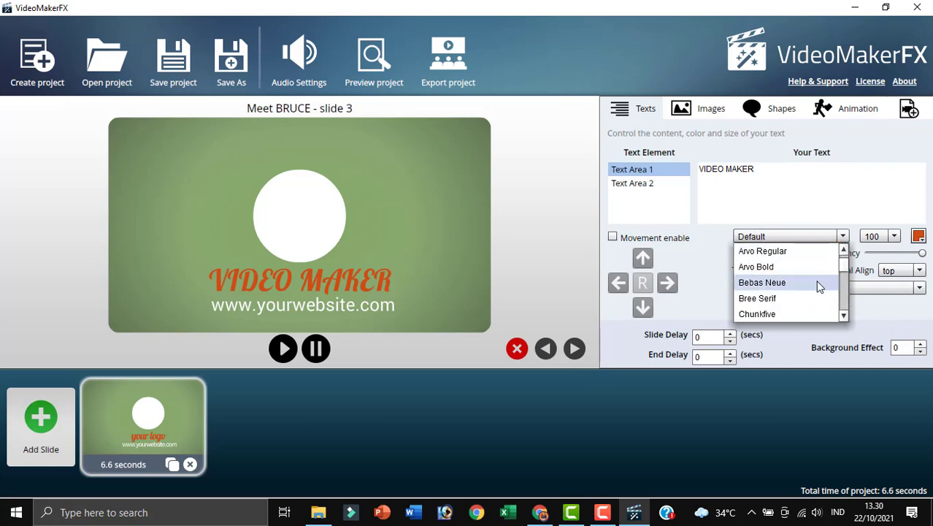
pyautogui.click(767, 268)
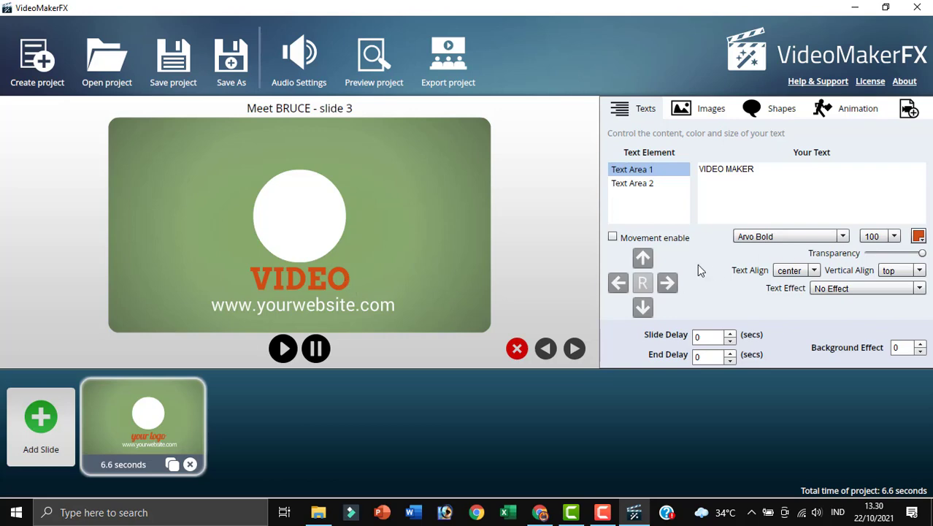
pyautogui.click(894, 237)
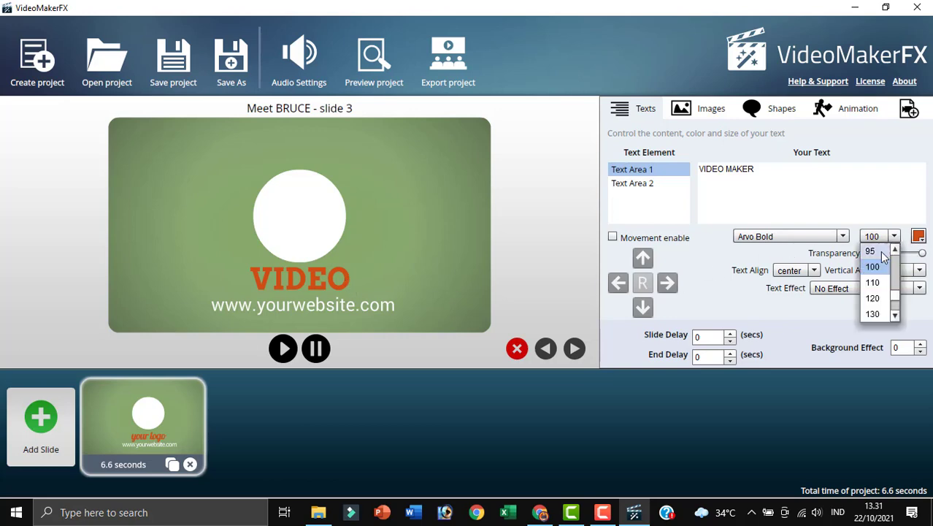
pyautogui.scroll(3, 884, 263)
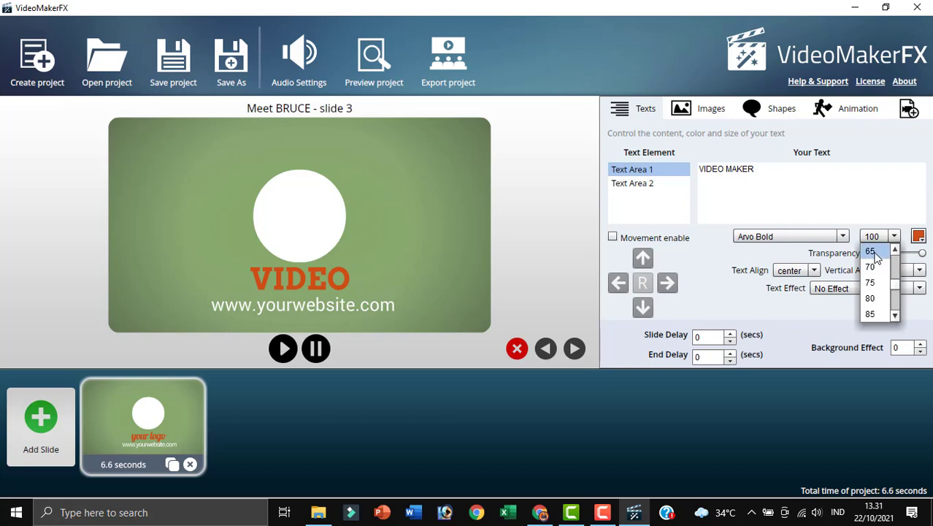
pyautogui.click(871, 252)
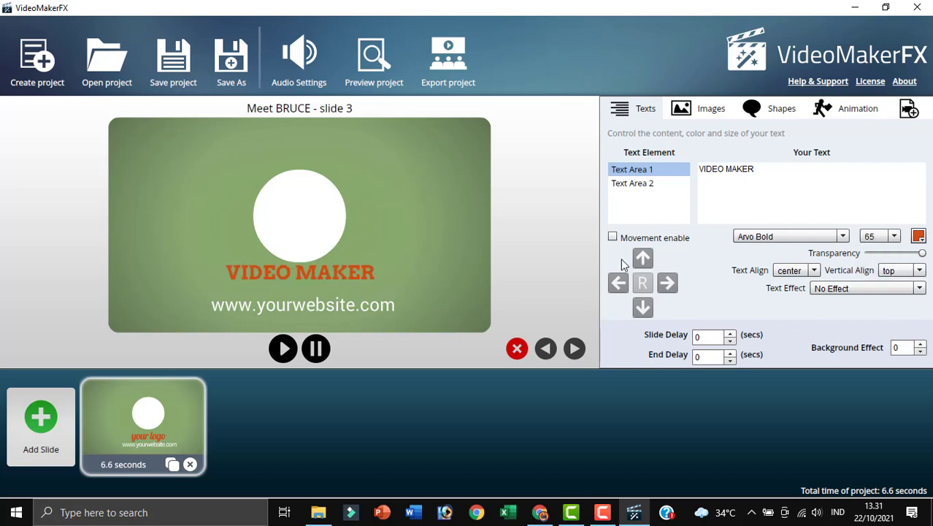
# Set the size of the "VIDEO MAKER" text to 75, enable its movement and shift it down away from the circle.
pyautogui.click(895, 237)
pyautogui.click(875, 299)
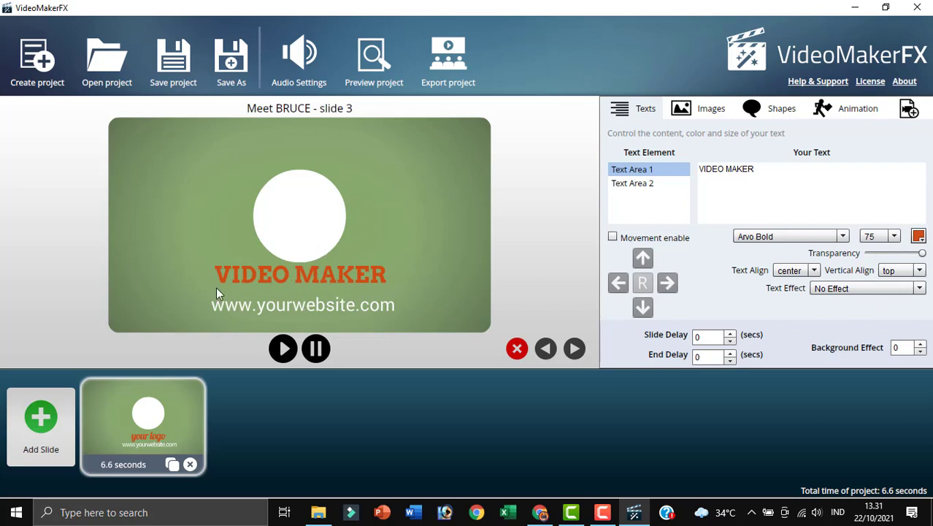
pyautogui.click(612, 237)
pyautogui.click(642, 308)
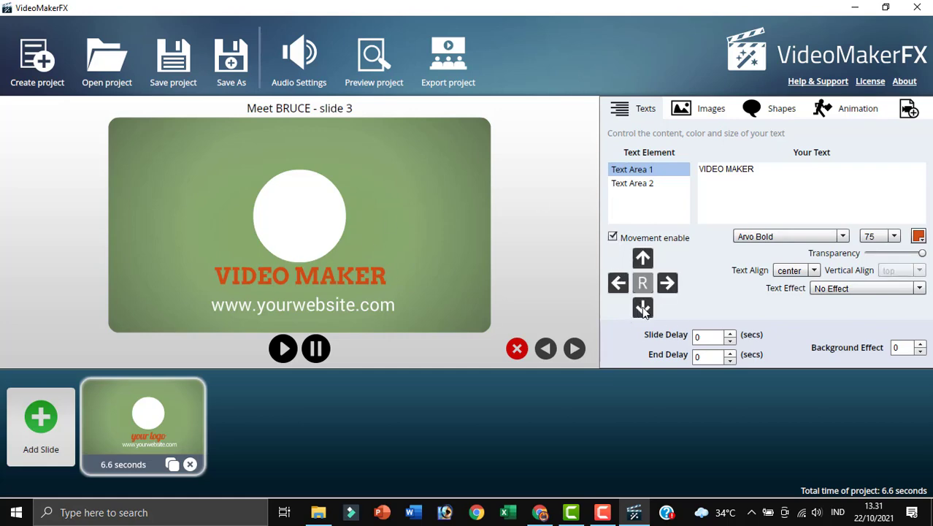
pyautogui.click(642, 309)
pyautogui.click(643, 308)
pyautogui.click(643, 309)
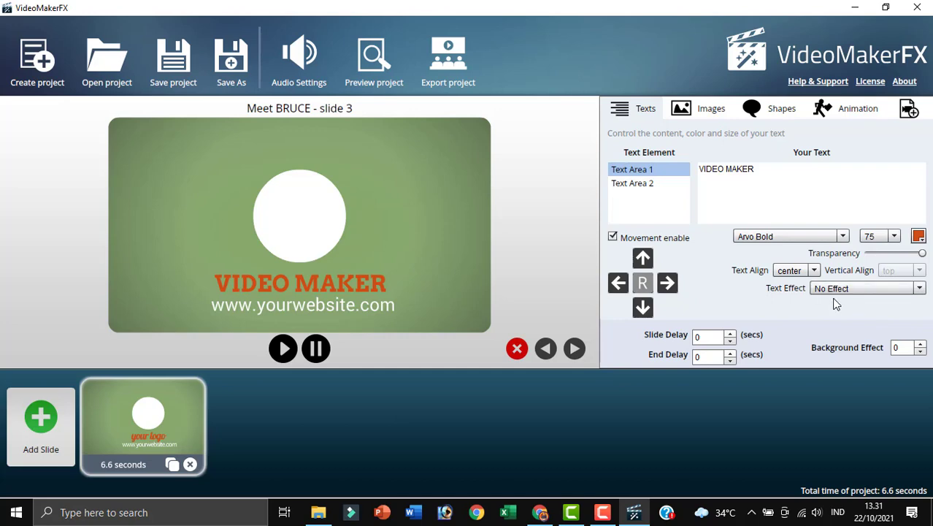
# Compare the Crisp Shadow, Soft Blur and Strong White Shadow 1 text effects on "VIDEO MAKER" and apply Crisp Shadow.
pyautogui.click(921, 289)
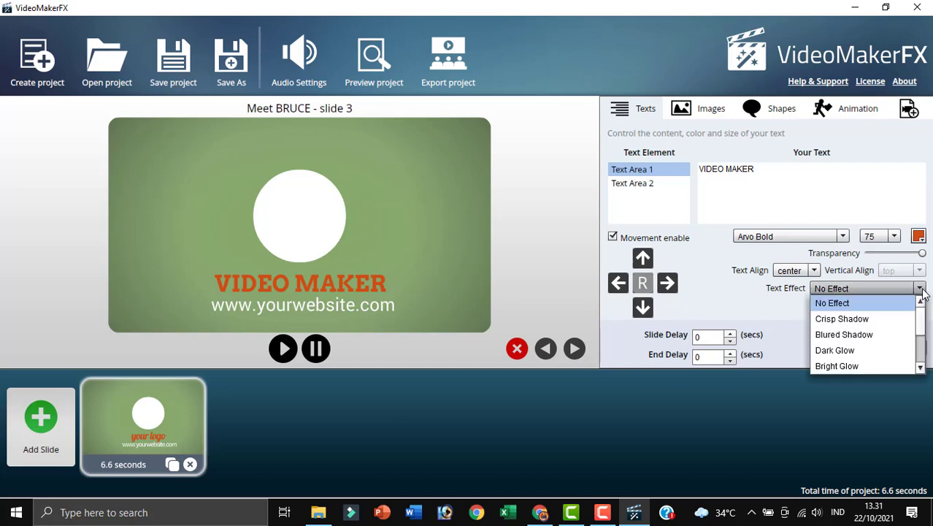
pyautogui.click(847, 319)
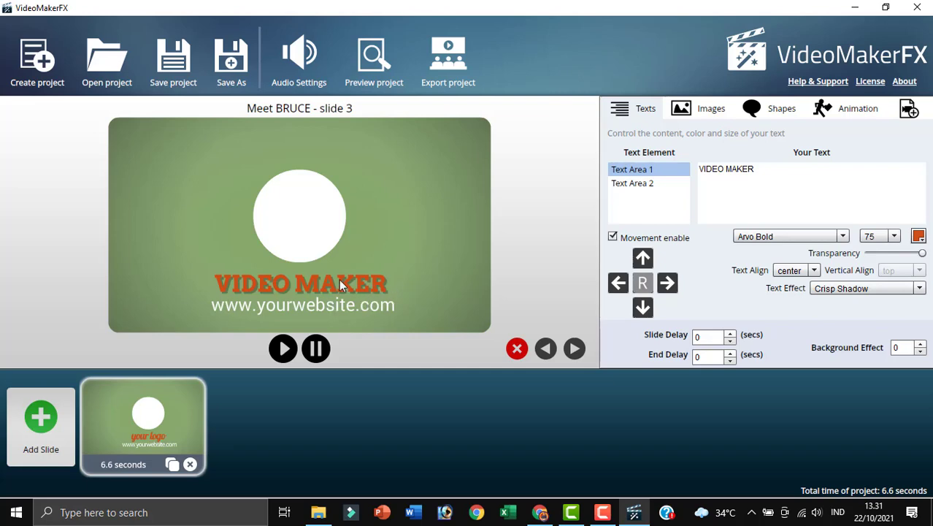
pyautogui.click(840, 288)
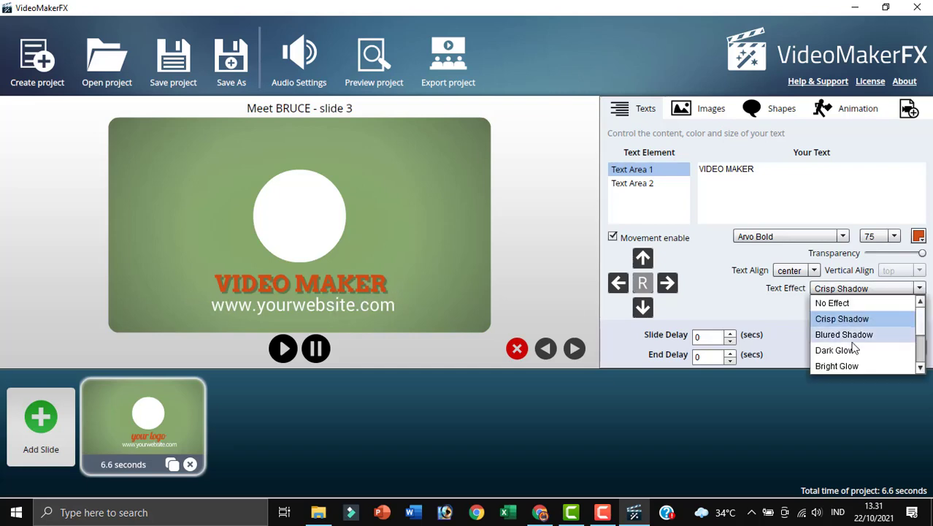
pyautogui.scroll(-3, 836, 358)
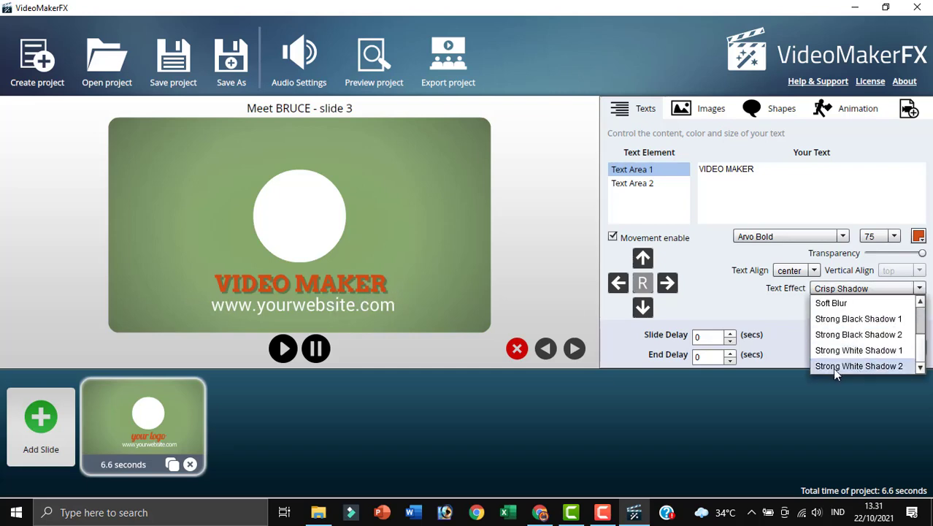
pyautogui.click(836, 304)
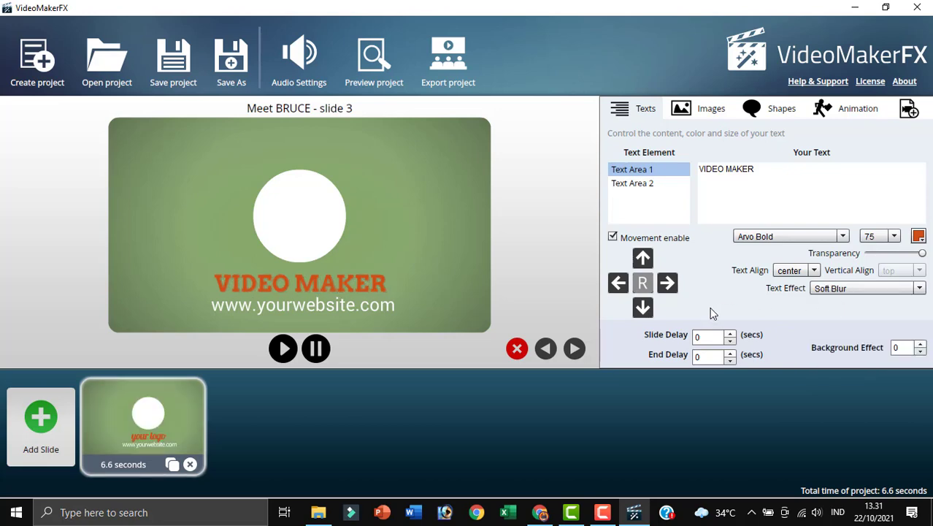
pyautogui.click(840, 288)
pyautogui.scroll(-1, 851, 340)
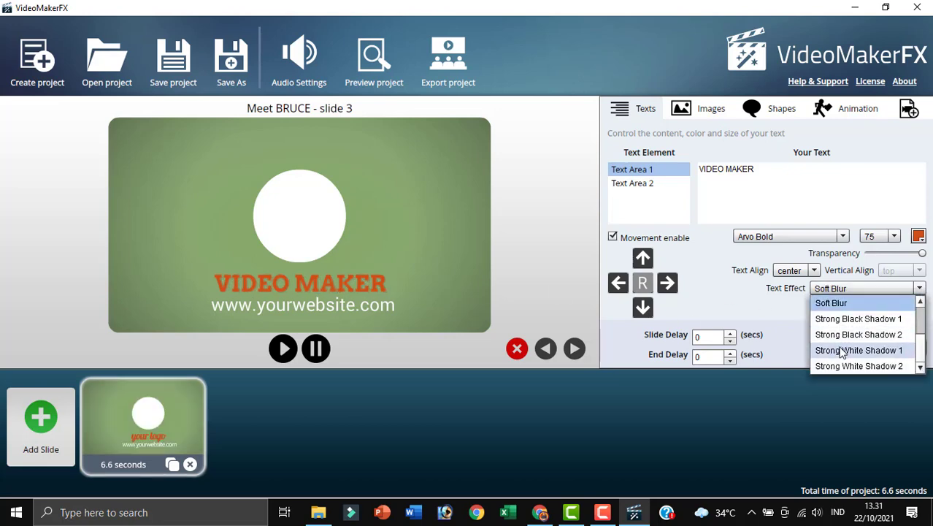
pyautogui.click(850, 348)
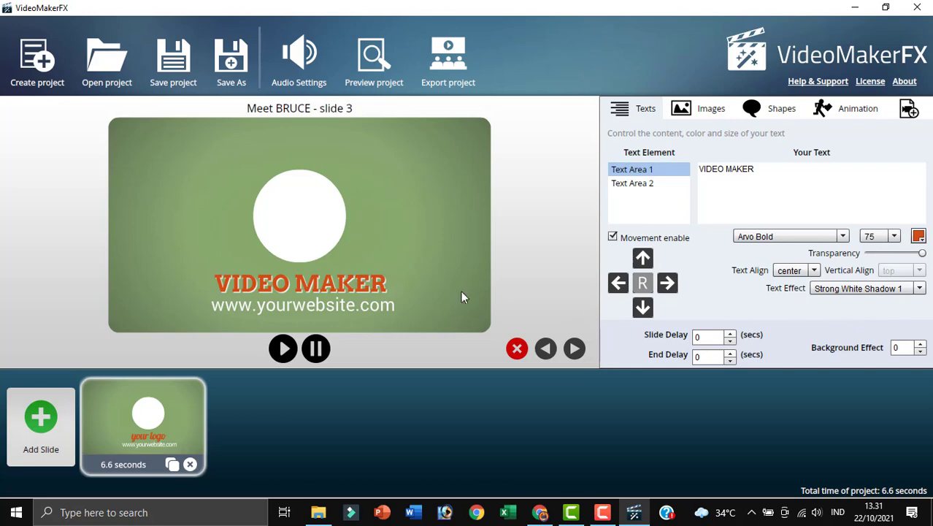
pyautogui.click(876, 289)
pyautogui.scroll(2, 847, 336)
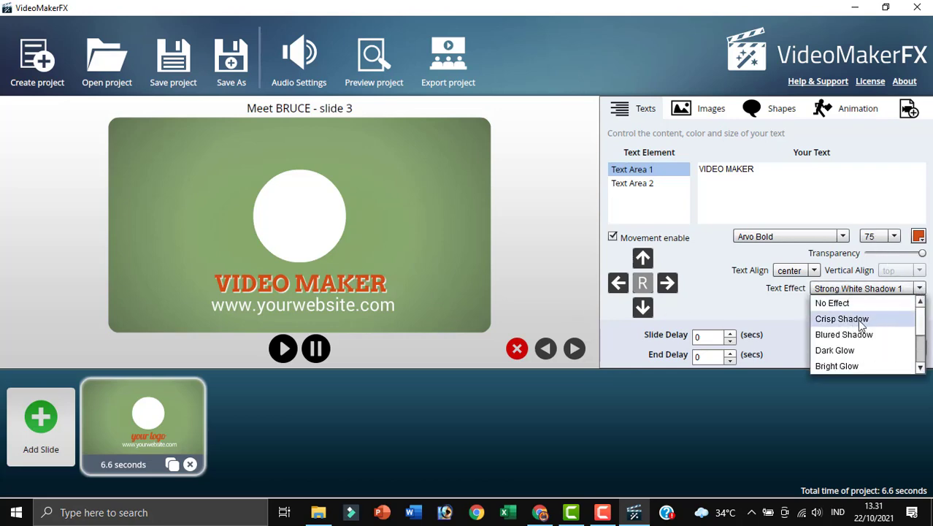
pyautogui.click(842, 319)
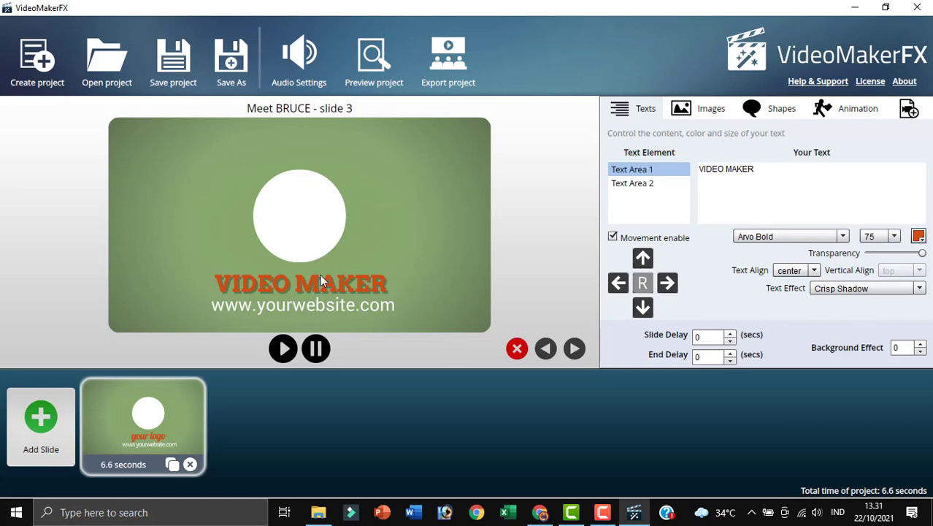
# Replace the website address in Text Area 2 with the presenter's full name in capital letters.
pyautogui.click(648, 184)
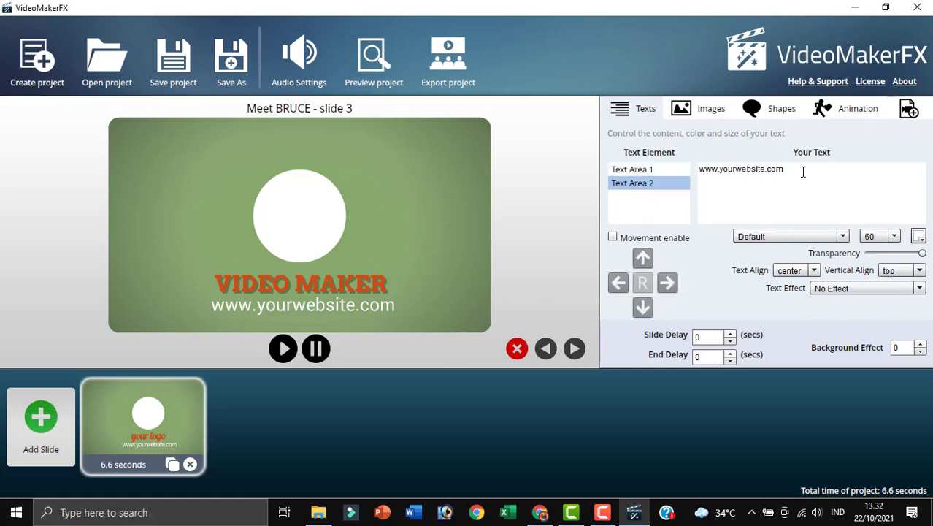
pyautogui.click(631, 169)
pyautogui.click(625, 184)
pyautogui.moveTo(803, 172); pyautogui.dragTo(617, 202)
pyautogui.write('I')
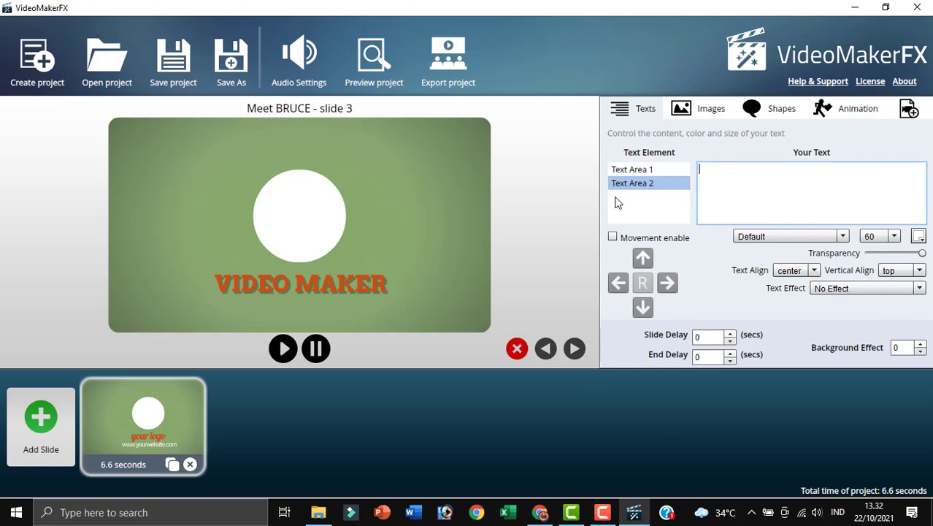
pyautogui.write(' NYOMAN ')
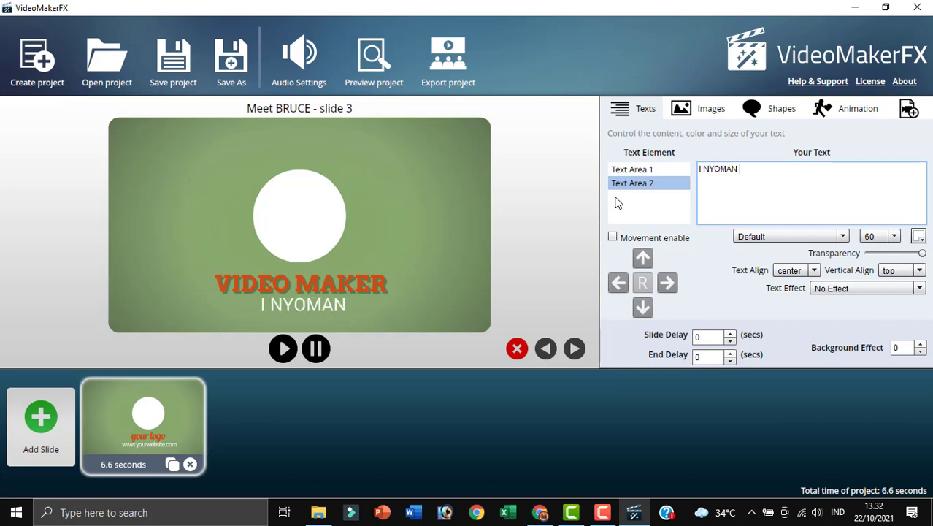
pyautogui.write('DUWIKA ADI ANA')
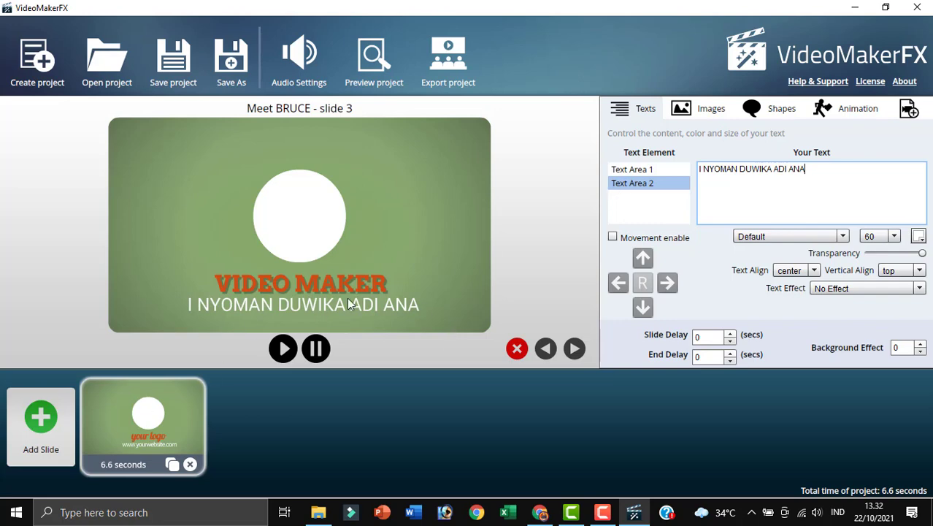
# Try Lato Italic on the name in Text Area 2, and set it to Roboto Bold at size 50.
pyautogui.click(803, 235)
pyautogui.scroll(-3, 774, 289)
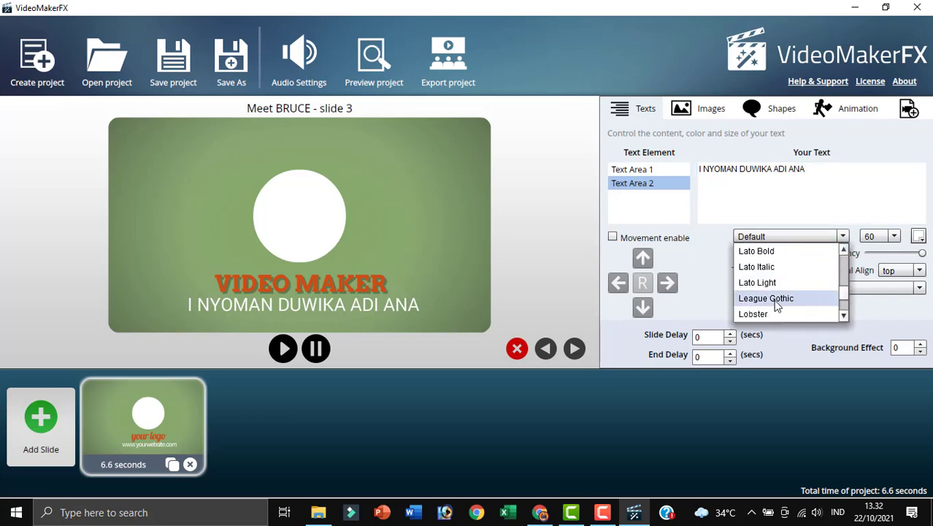
pyautogui.click(773, 267)
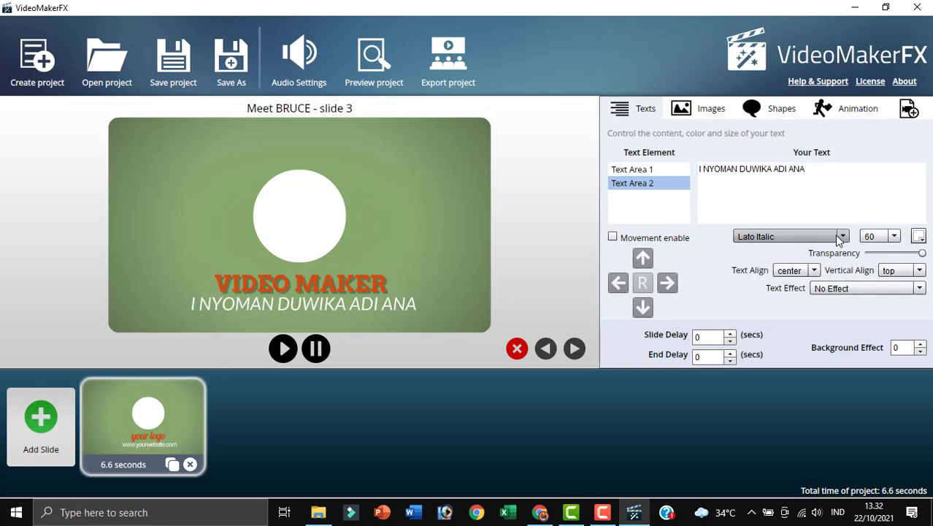
pyautogui.click(831, 237)
pyautogui.scroll(-2, 787, 291)
pyautogui.click(781, 298)
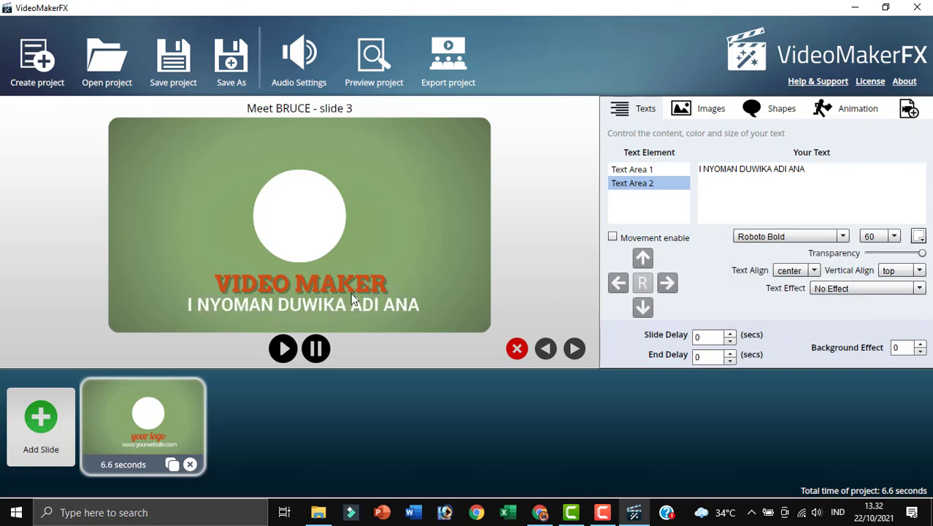
pyautogui.click(894, 236)
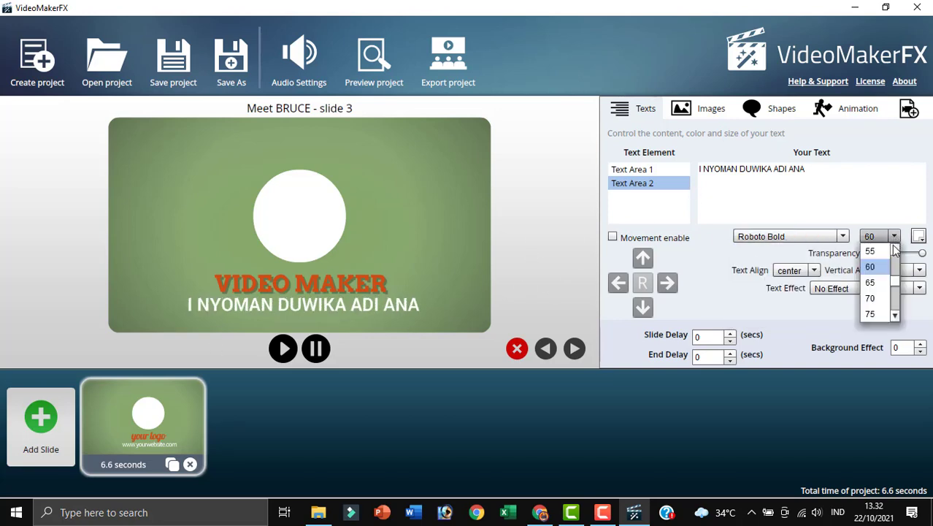
pyautogui.scroll(2, 878, 264)
pyautogui.click(877, 266)
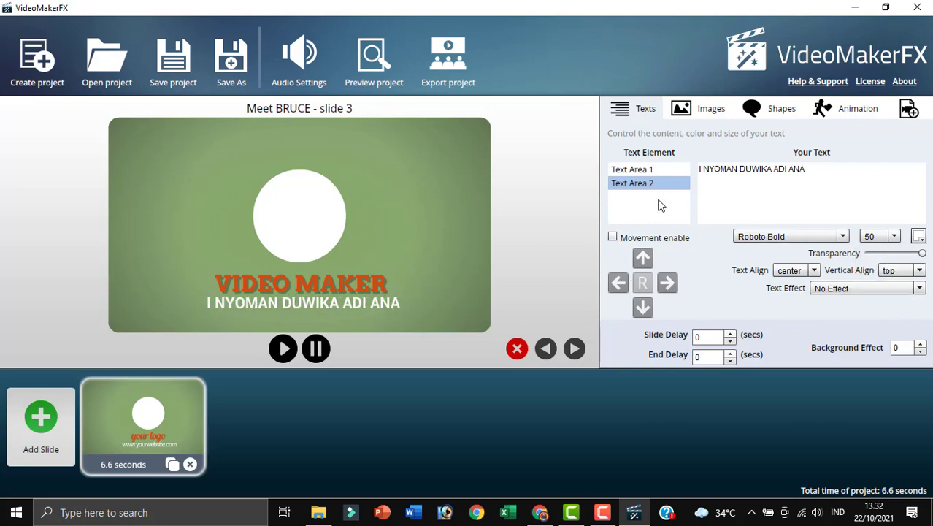
# Enable movement for the name text, shift it slightly down and give it the Dark Glow text effect.
pyautogui.click(613, 237)
pyautogui.click(643, 307)
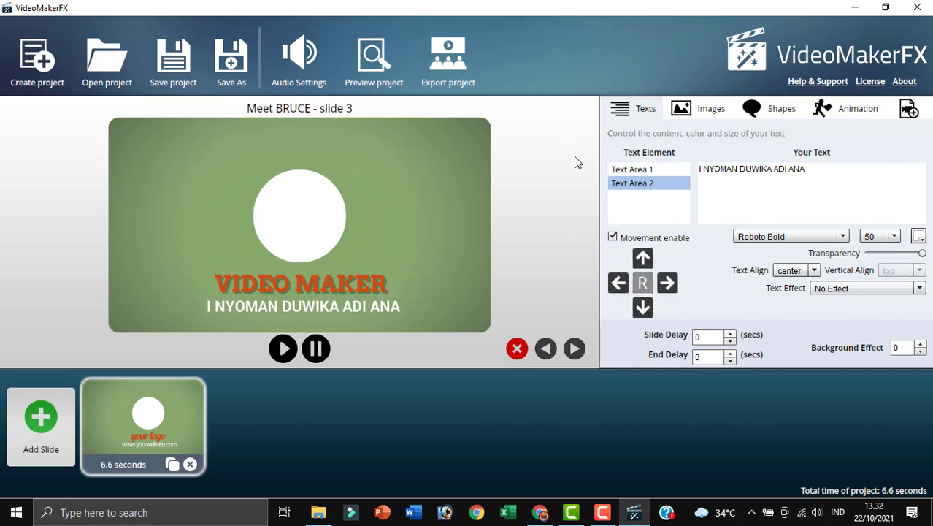
pyautogui.click(918, 290)
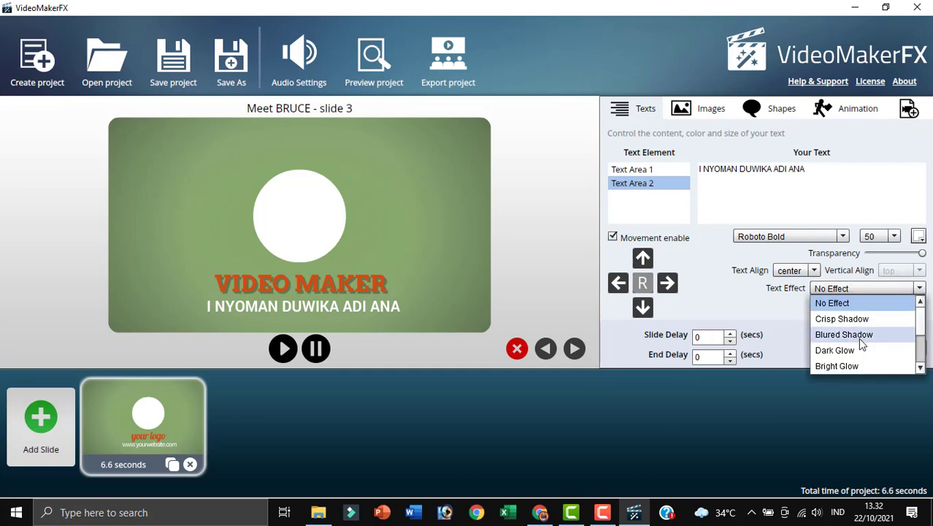
pyautogui.click(839, 351)
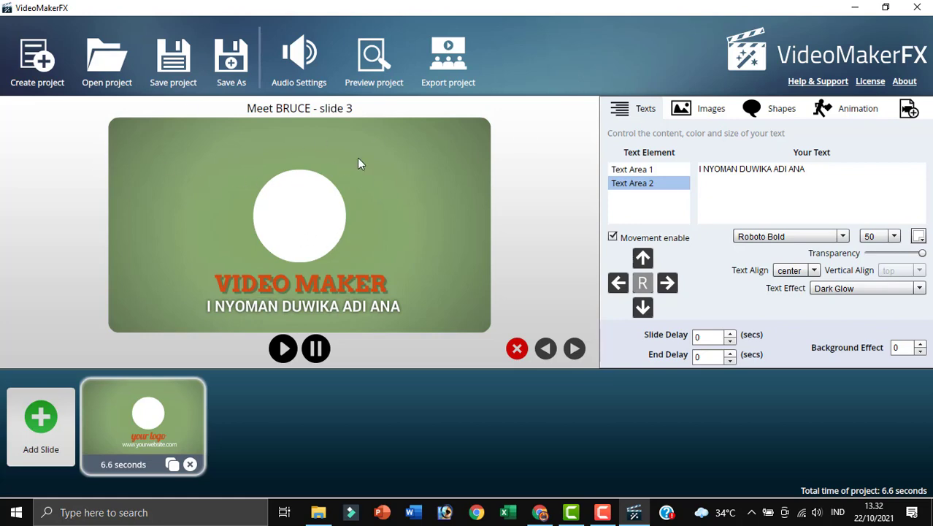
# Load the picture "ddd copy" from the video maker > gambar folder on drive F: into Image Area 1.
pyautogui.click(703, 109)
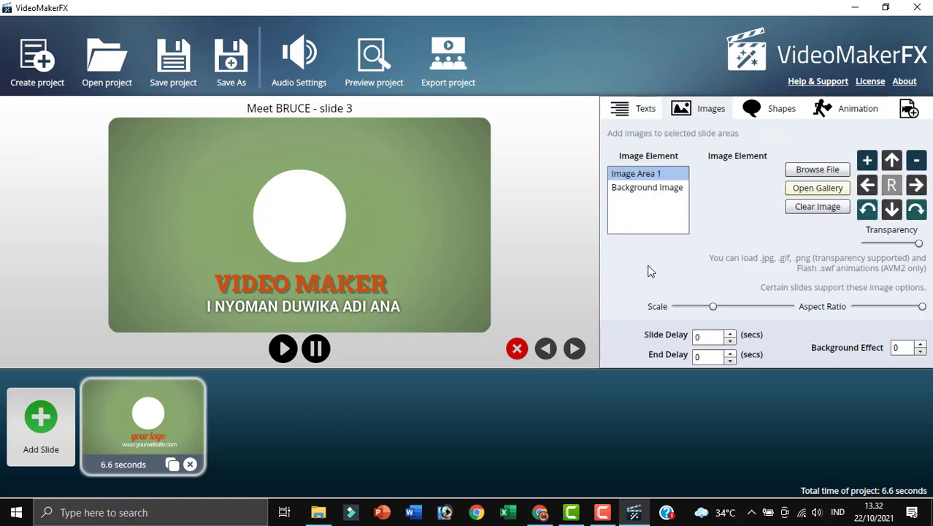
pyautogui.click(650, 188)
pyautogui.click(638, 175)
pyautogui.click(636, 187)
pyautogui.click(640, 177)
pyautogui.click(818, 170)
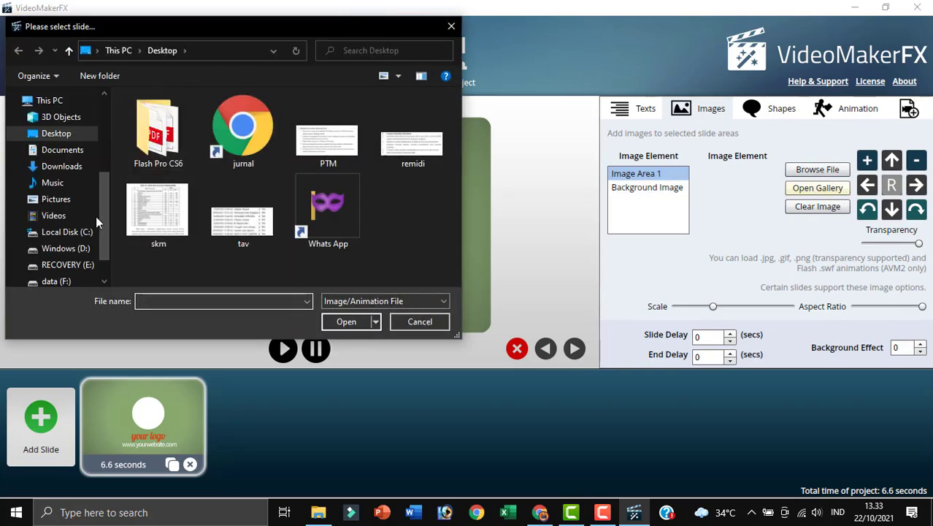
pyautogui.click(80, 280)
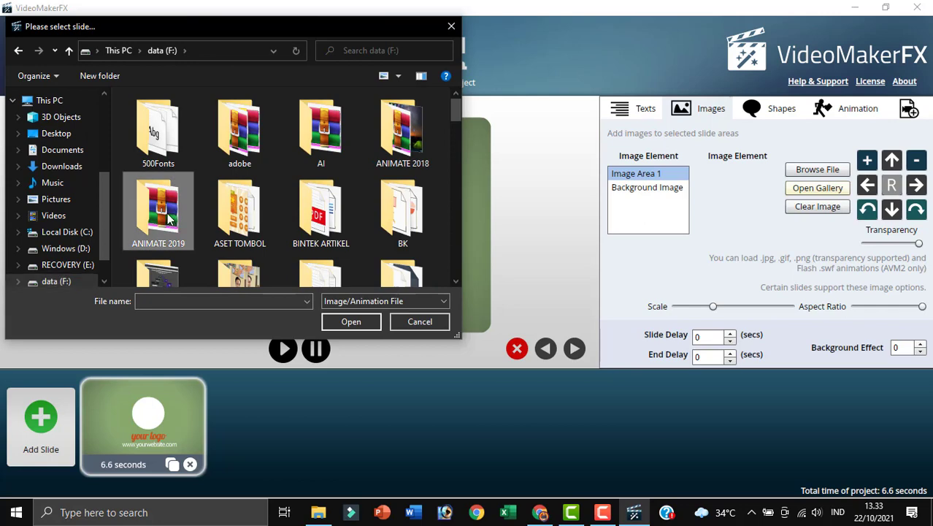
pyautogui.scroll(-10, 172, 207)
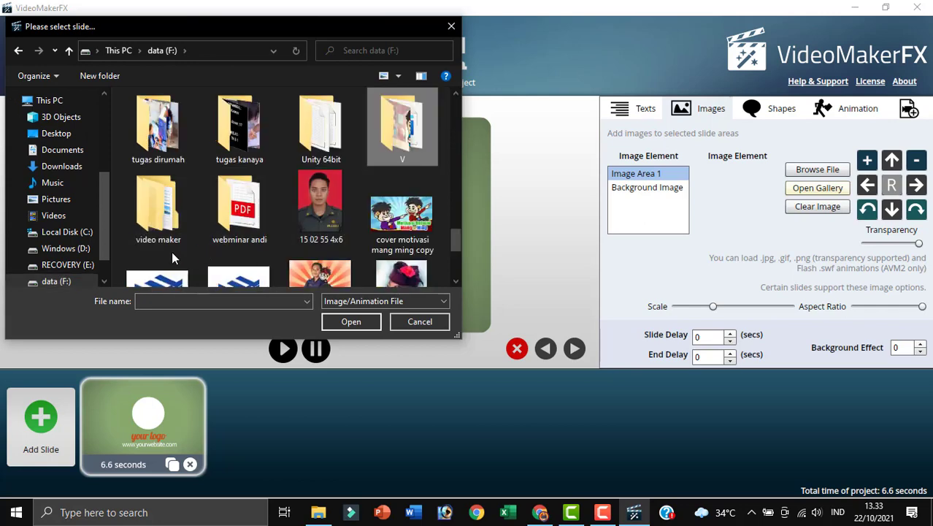
pyautogui.click(150, 225)
pyautogui.doubleClick(150, 225)
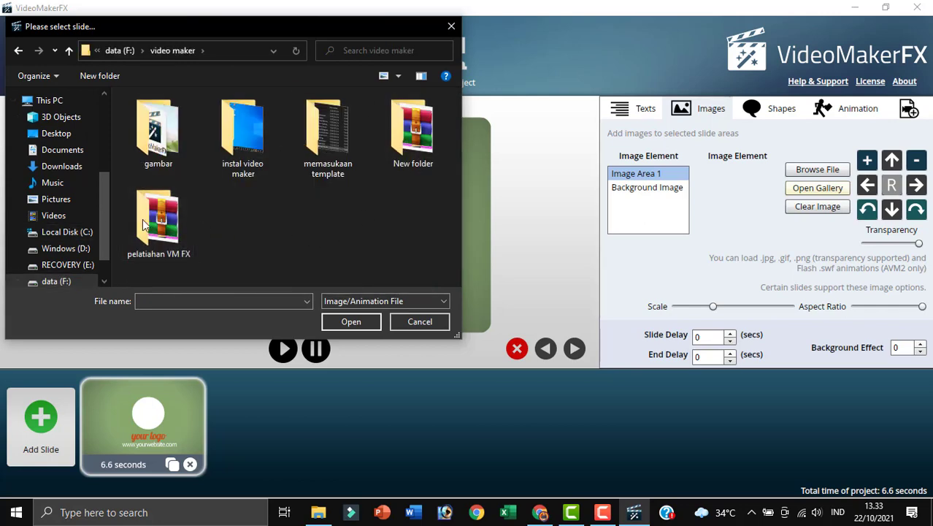
pyautogui.doubleClick(158, 130)
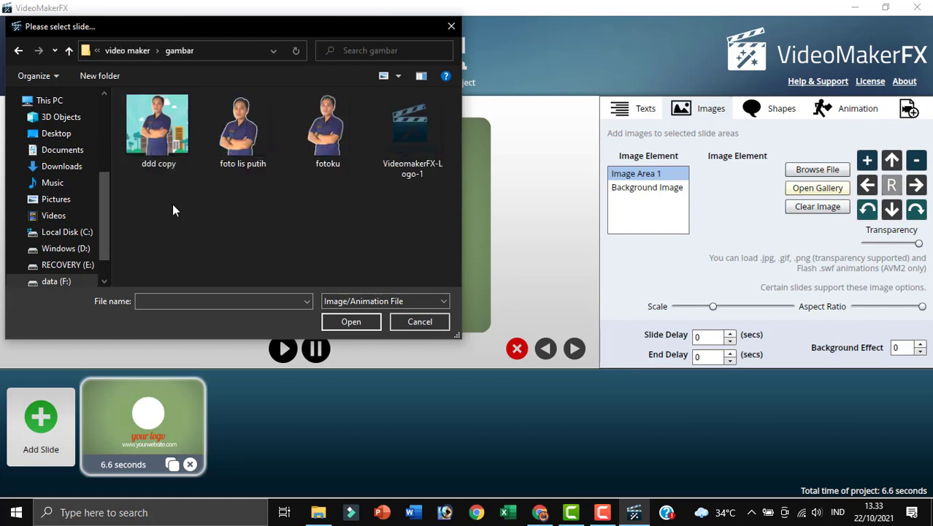
pyautogui.doubleClick(173, 143)
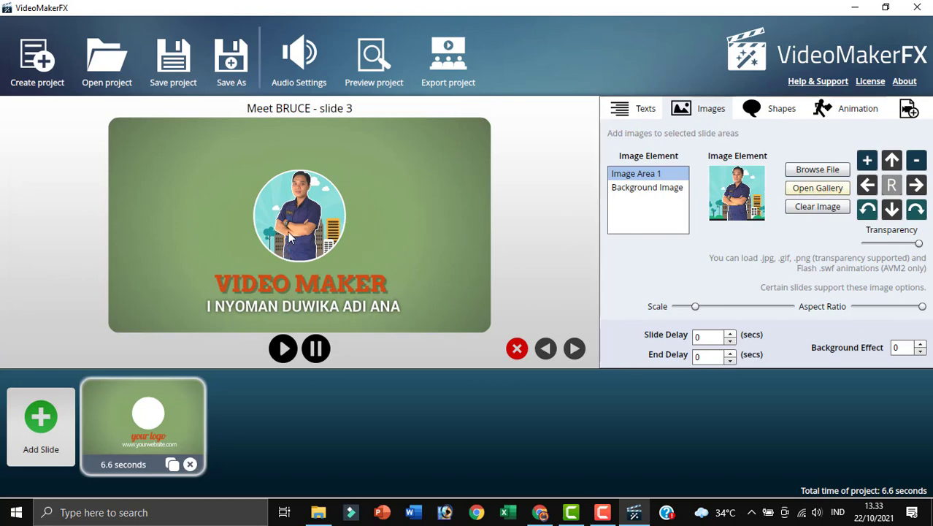
# Try shifting the photo in Image Area 1 down inside the circle and move it back up.
pyautogui.click(897, 211)
pyautogui.click(898, 211)
pyautogui.click(897, 211)
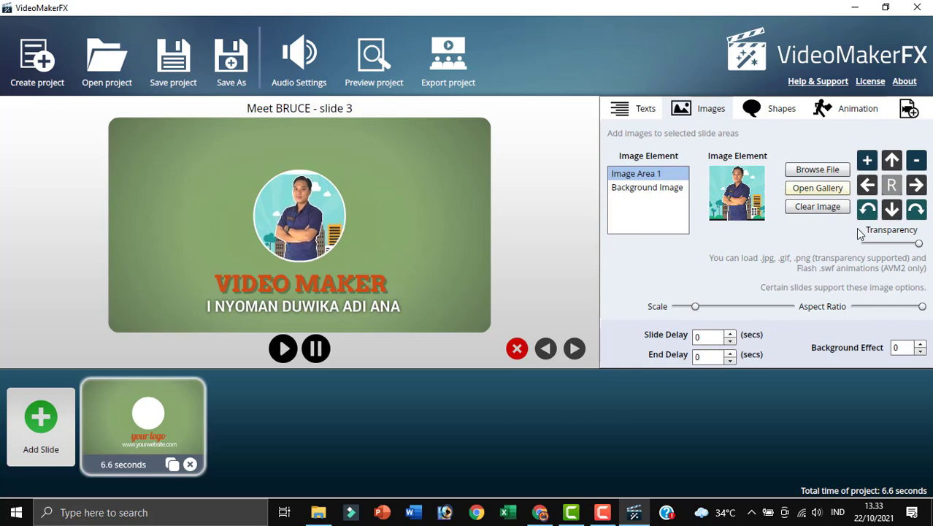
pyautogui.click(897, 162)
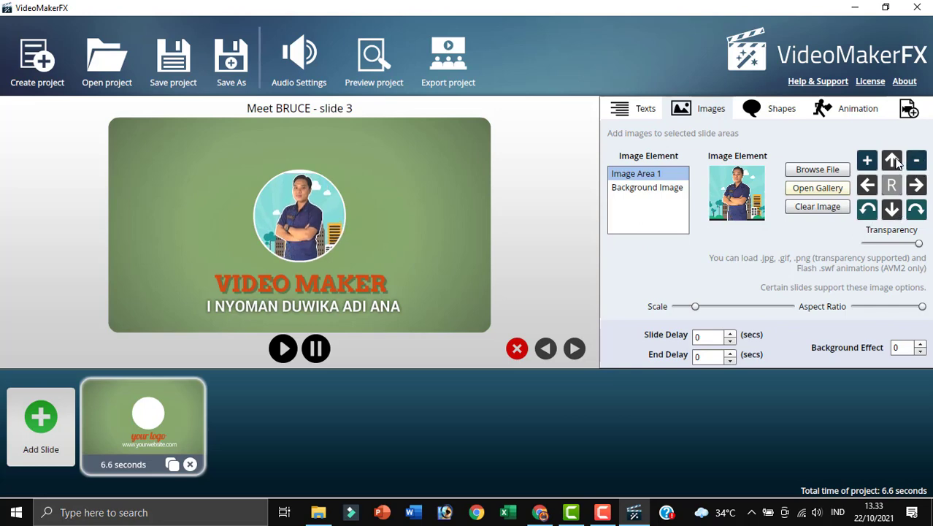
pyautogui.click(892, 160)
pyautogui.click(892, 161)
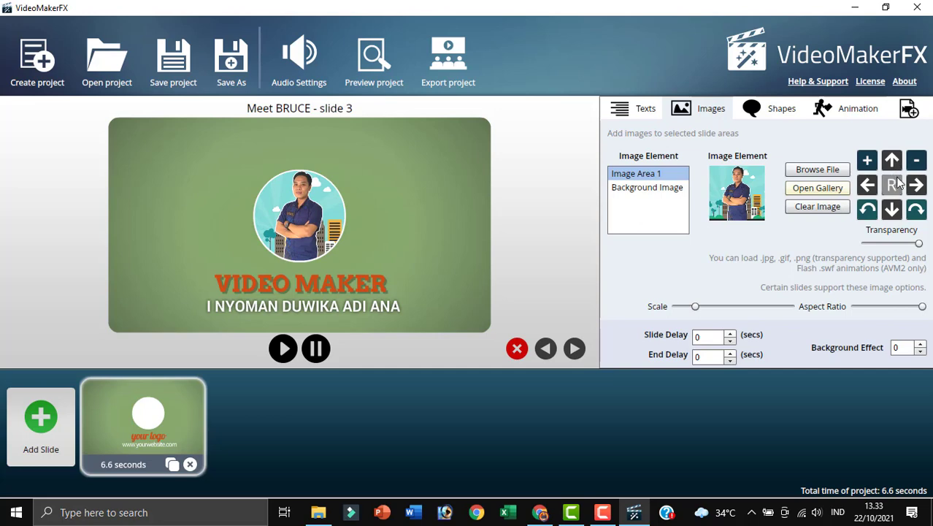
# Enlarge the photo in Image Area 1 so the portrait fills more of the circle.
pyautogui.click(868, 164)
pyautogui.click(868, 164)
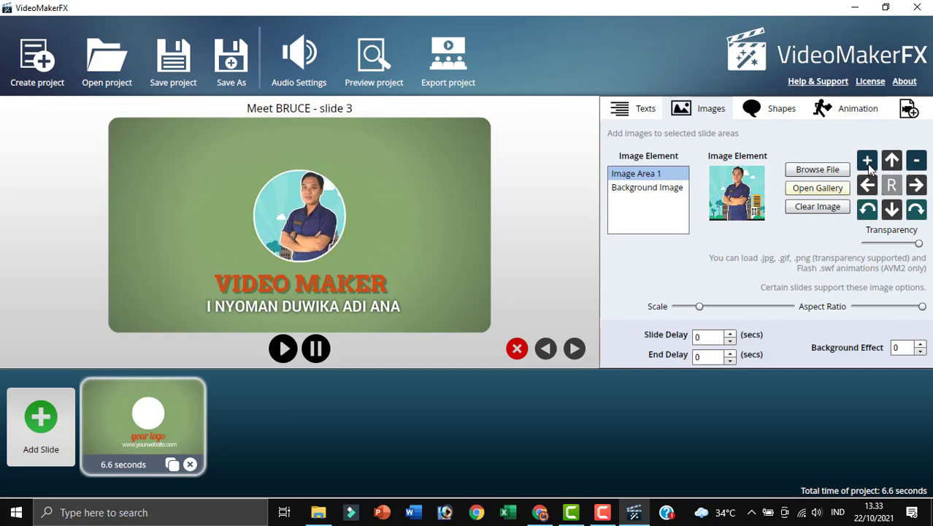
pyautogui.click(868, 163)
pyautogui.click(868, 163)
pyautogui.click(868, 163)
pyautogui.click(867, 162)
# Shift the enlarged photo left and slightly down until the face is centred inside the circle.
pyautogui.click(868, 187)
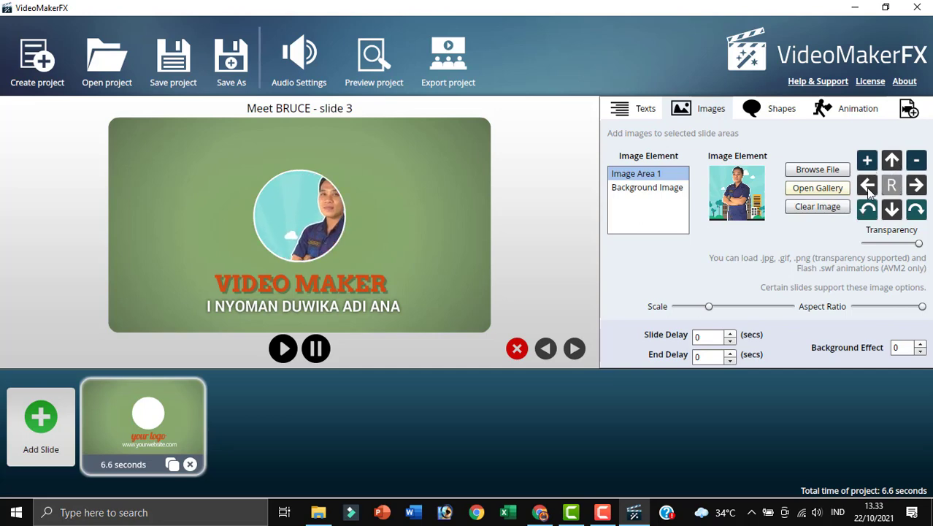
pyautogui.click(867, 187)
pyautogui.click(866, 187)
pyautogui.click(866, 188)
pyautogui.click(866, 188)
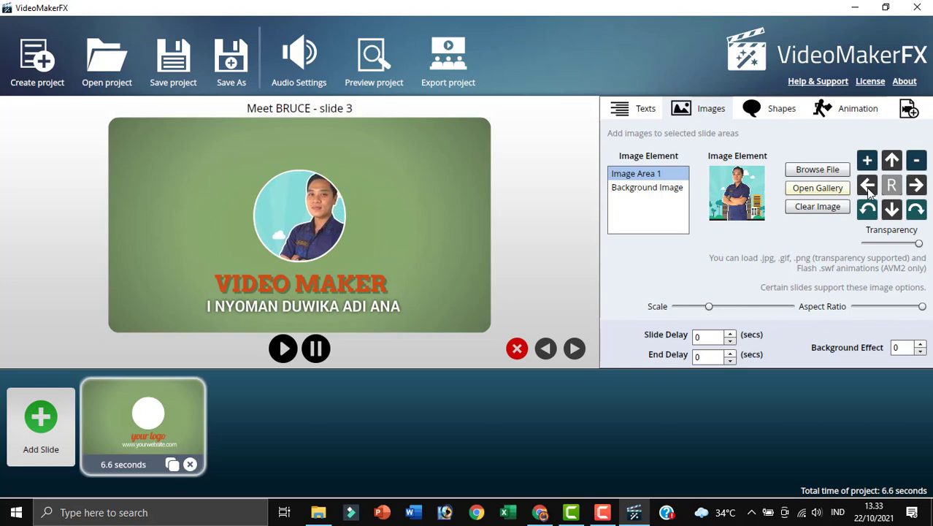
pyautogui.click(866, 187)
pyautogui.click(866, 187)
pyautogui.click(866, 187)
pyautogui.click(866, 187)
pyautogui.click(866, 187)
pyautogui.click(866, 187)
pyautogui.click(866, 187)
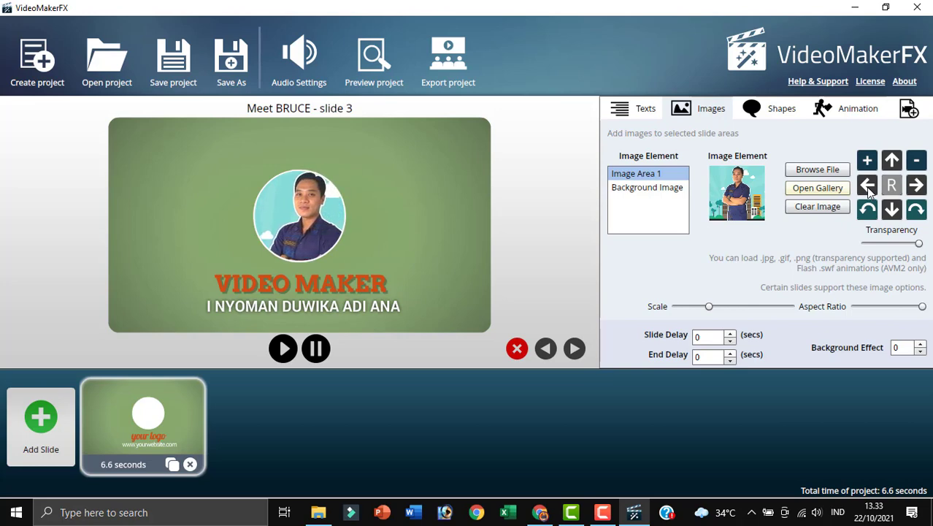
pyautogui.click(866, 187)
pyautogui.click(866, 186)
pyautogui.click(866, 187)
pyautogui.click(866, 186)
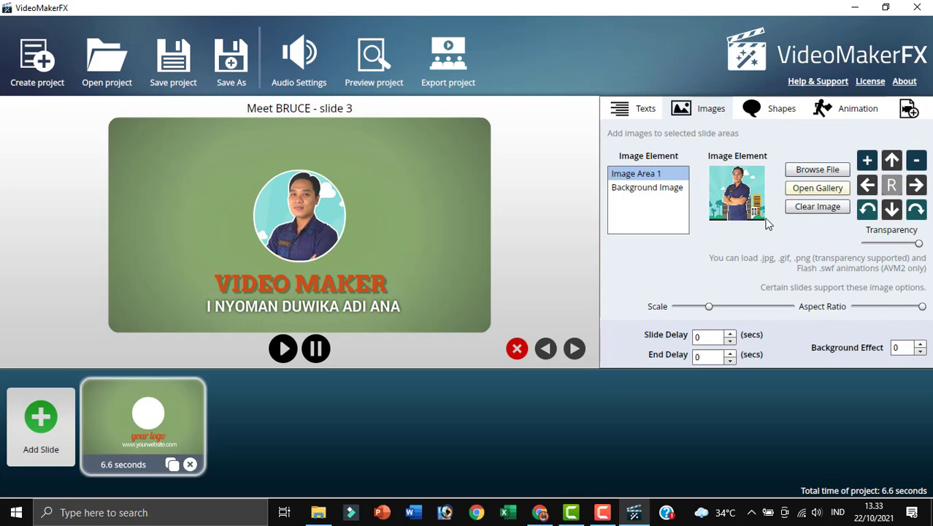
pyautogui.click(903, 209)
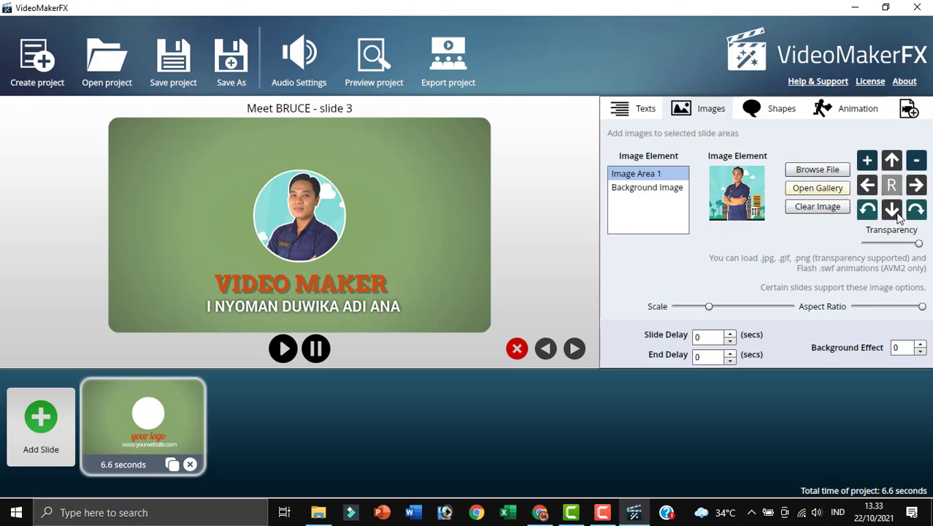
pyautogui.click(903, 209)
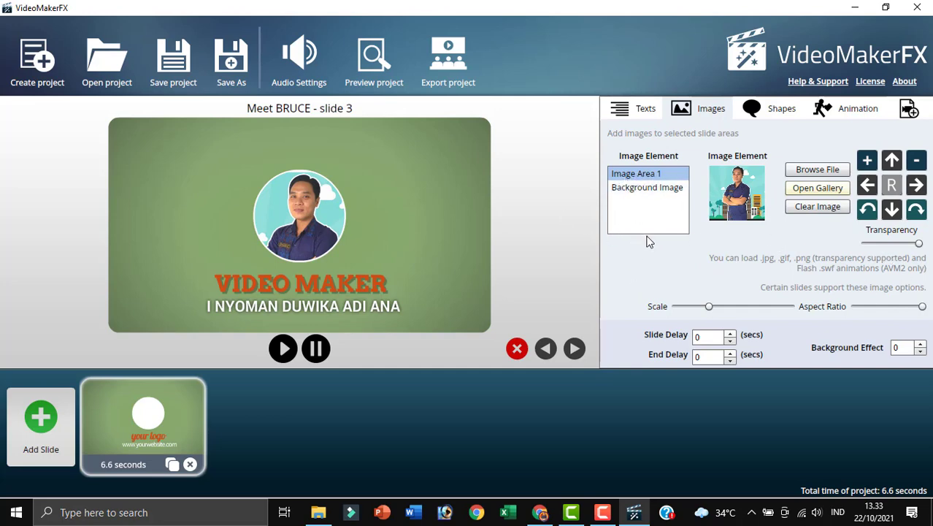
# Load picture "36" from video maker > pelatiahan VM FX > aset gambar > backround on drive F: as the Background Image.
pyautogui.click(642, 188)
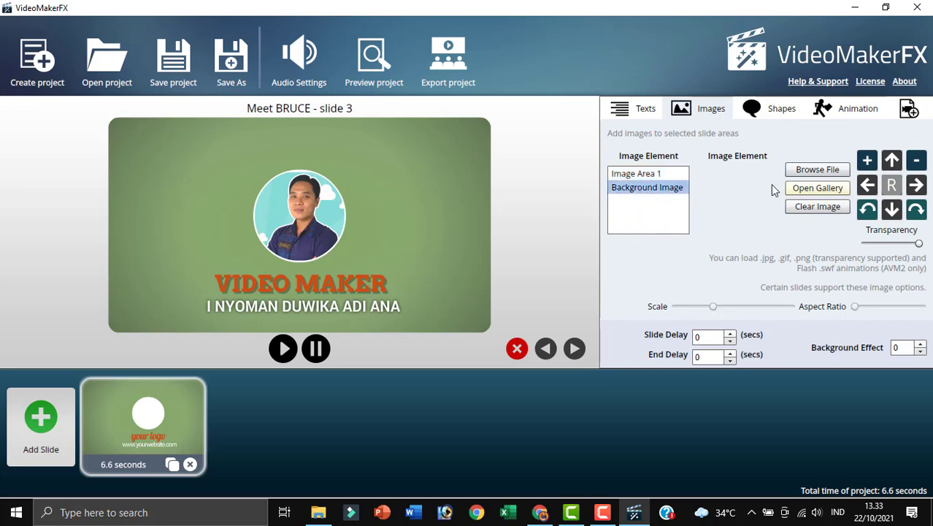
pyautogui.click(803, 172)
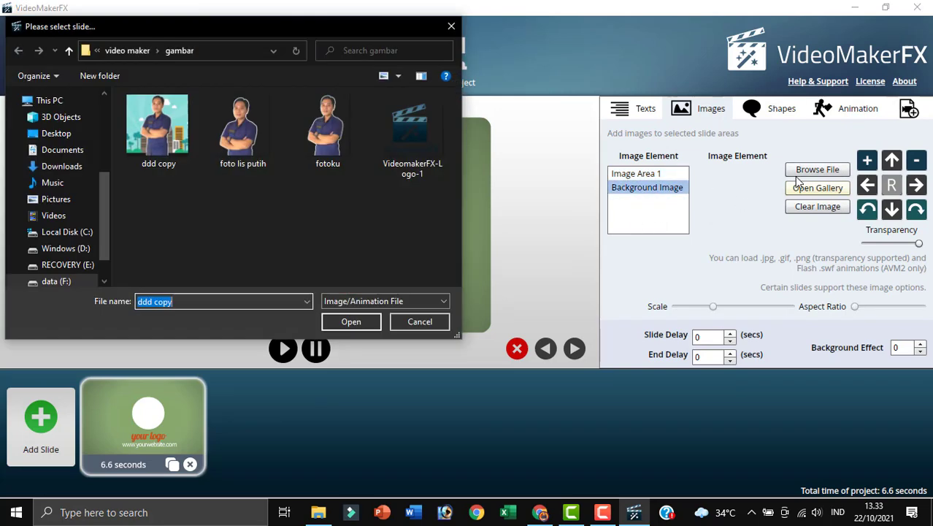
pyautogui.click(128, 50)
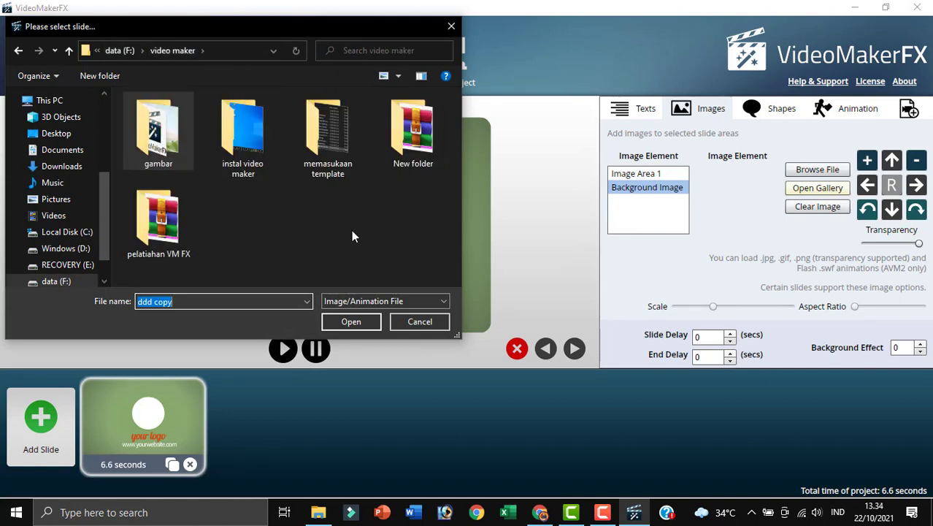
pyautogui.doubleClick(165, 219)
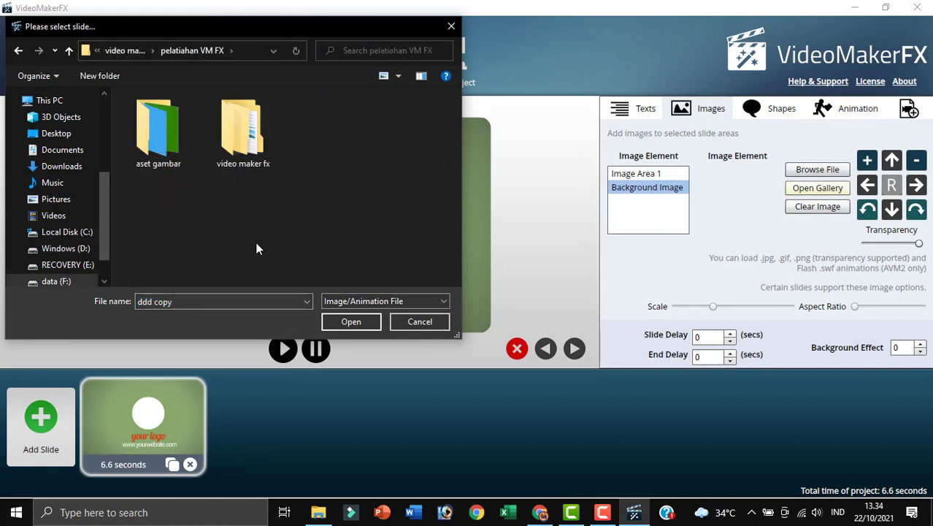
pyautogui.doubleClick(174, 136)
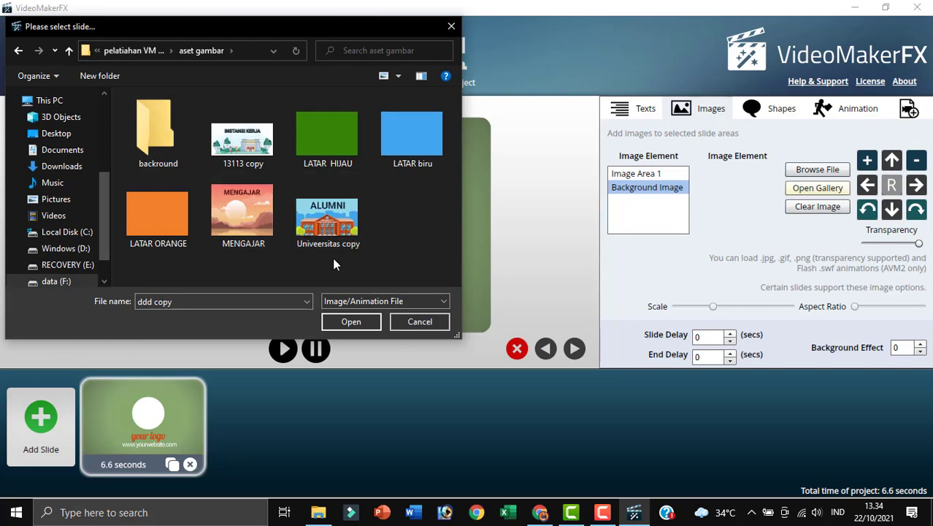
pyautogui.doubleClick(156, 122)
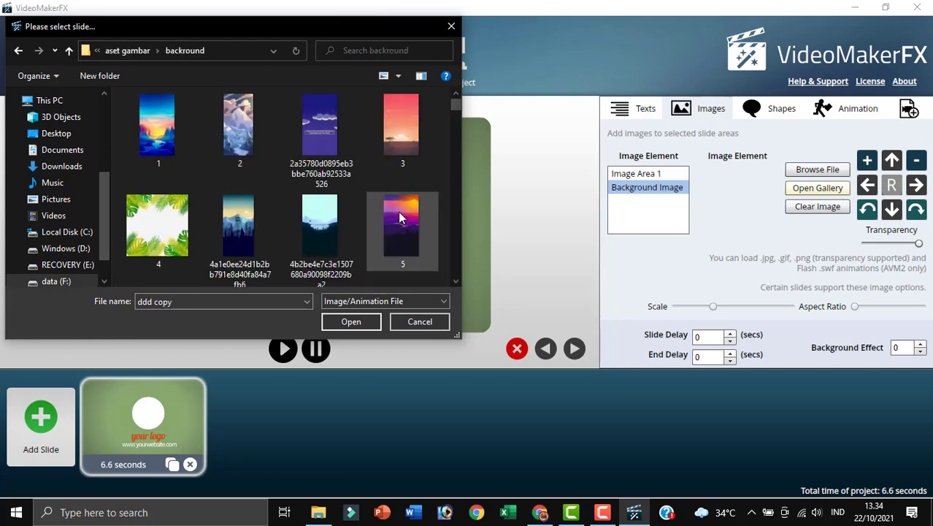
pyautogui.scroll(-10, 276, 189)
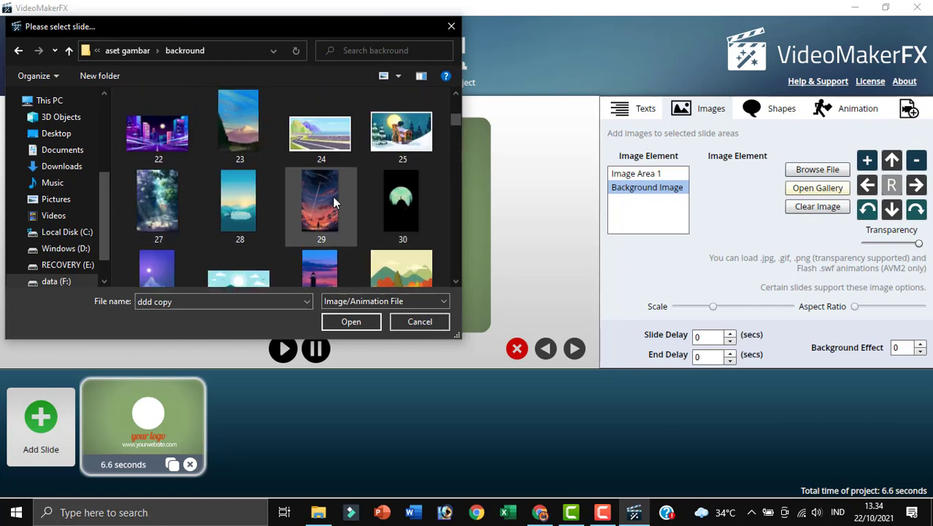
pyautogui.scroll(-1, 333, 179)
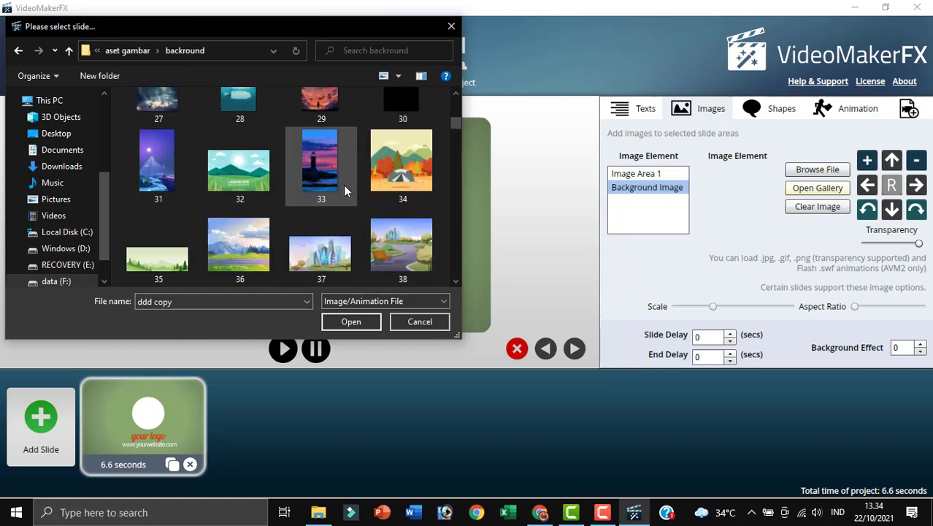
pyautogui.scroll(-1, 345, 189)
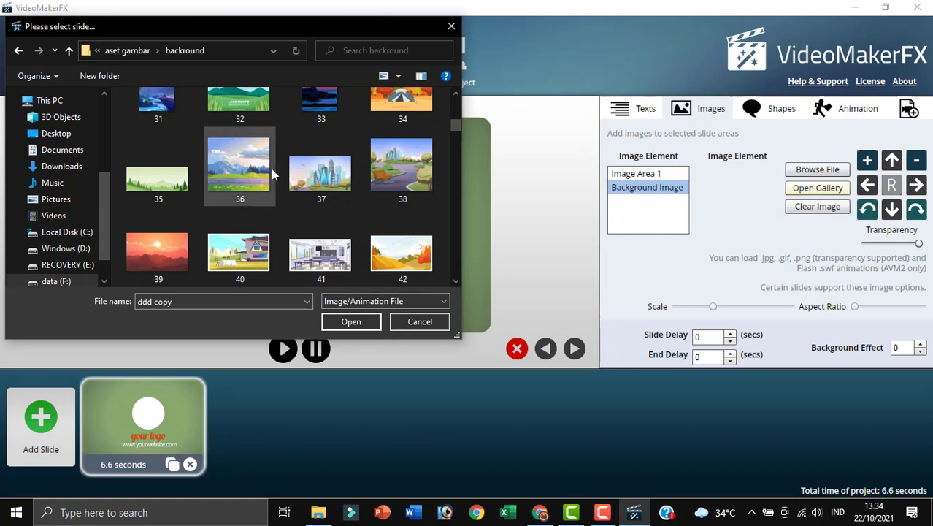
pyautogui.click(246, 170)
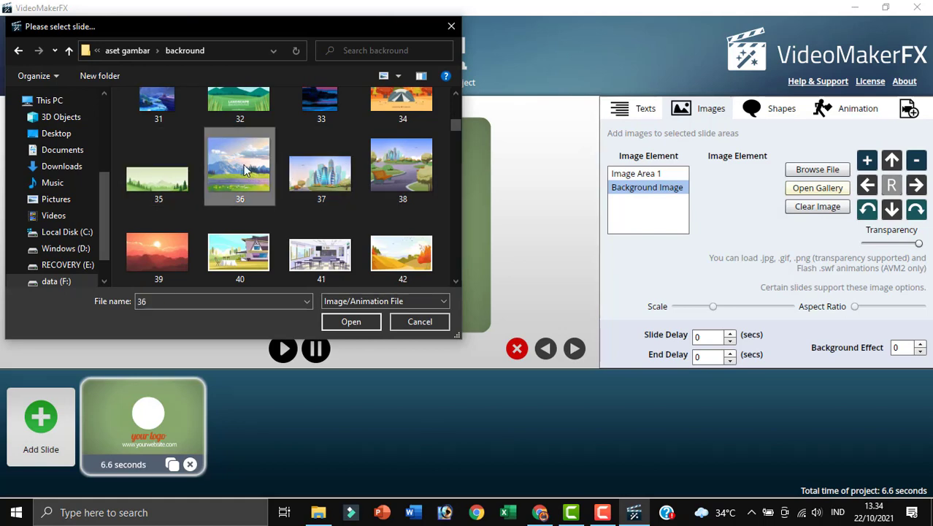
pyautogui.doubleClick(244, 168)
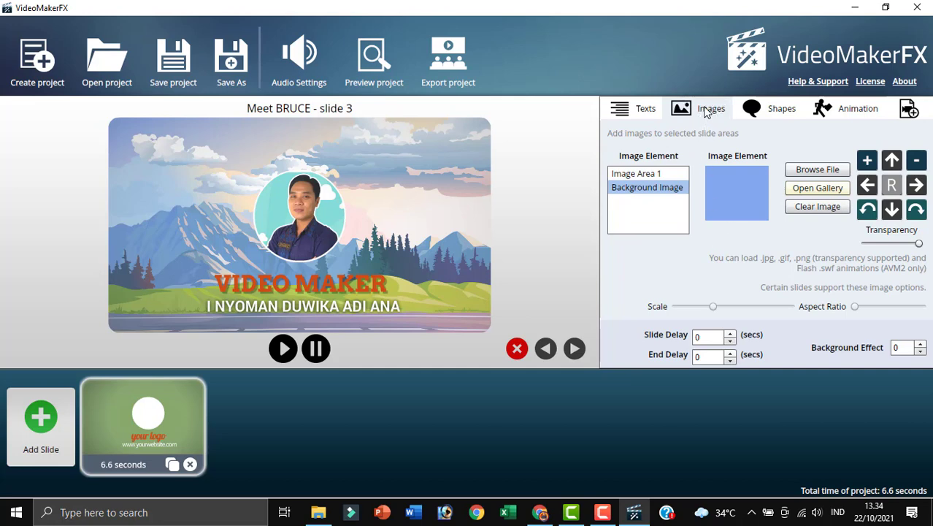
# Enlarge Shape 1, the white circle behind the photo, so it forms a thicker ring.
pyautogui.click(763, 117)
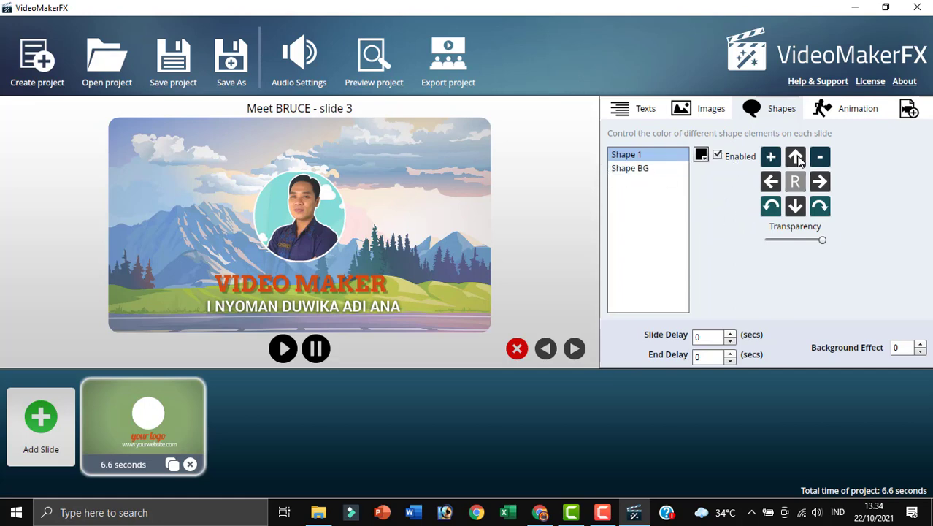
pyautogui.click(801, 161)
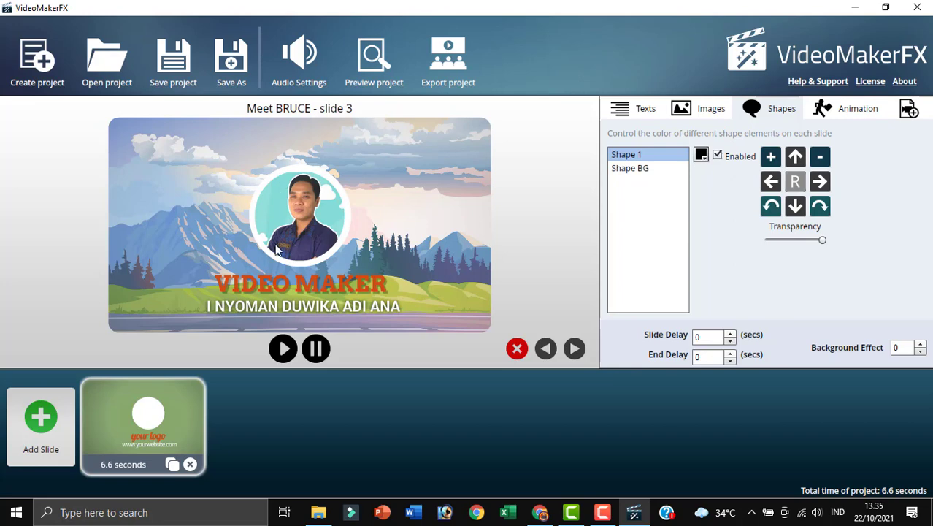
# Try style 1 for Animation 1 and set it to style 2 for light rays over the background.
pyautogui.click(853, 113)
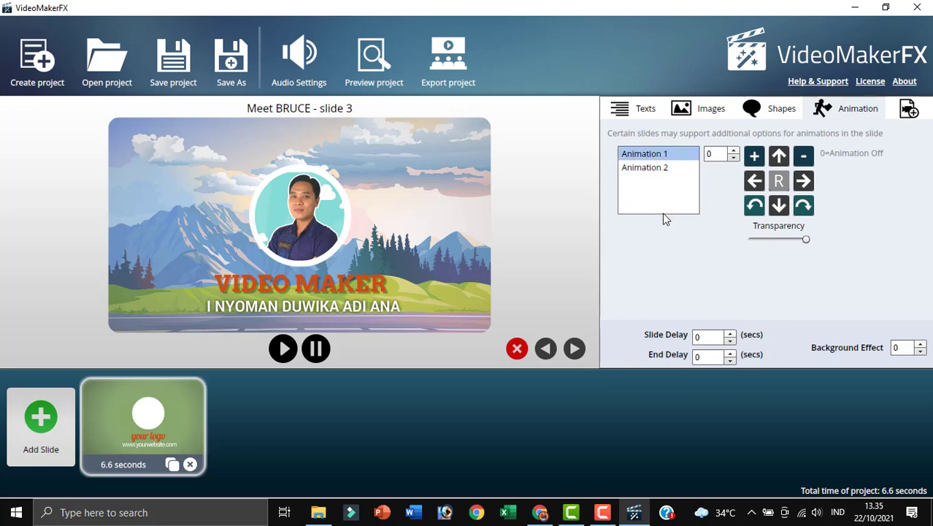
pyautogui.click(732, 154)
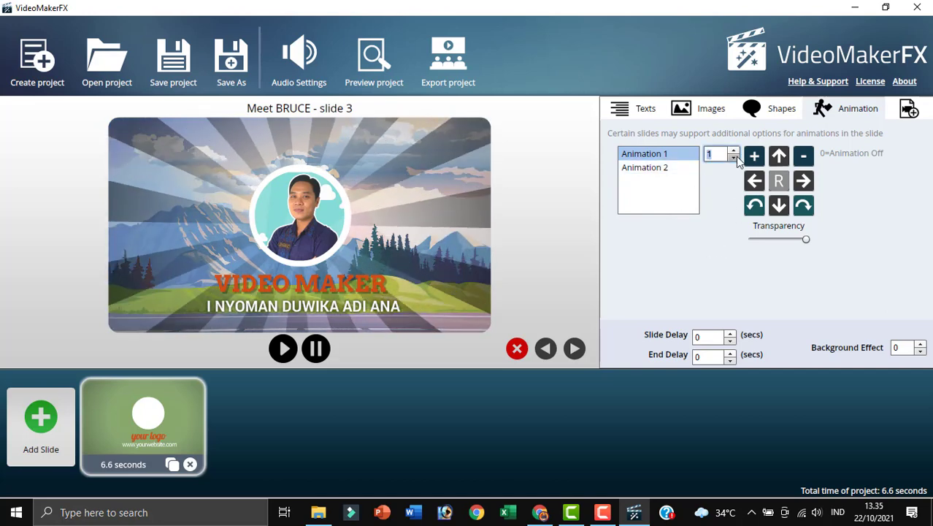
pyautogui.click(733, 150)
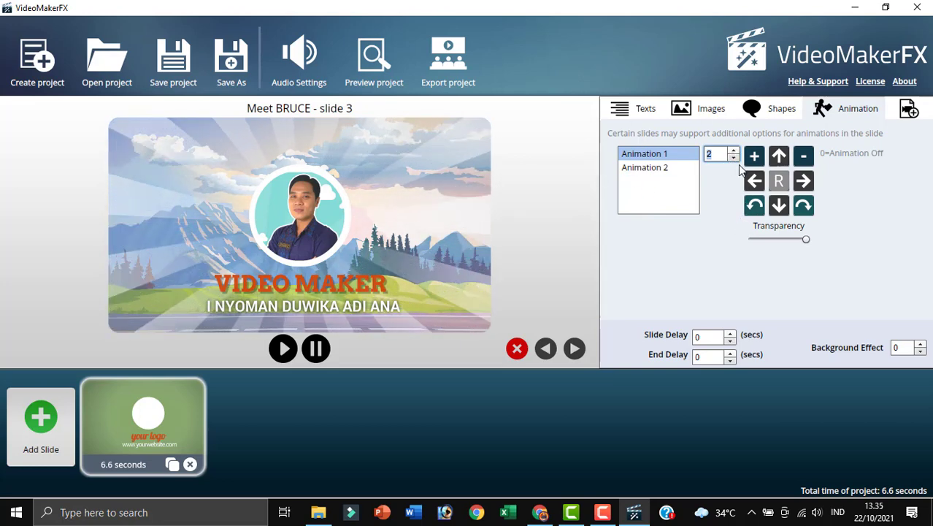
# Try the styles of Animation 2 up to number 8 and turn it off again with 0.
pyautogui.click(656, 167)
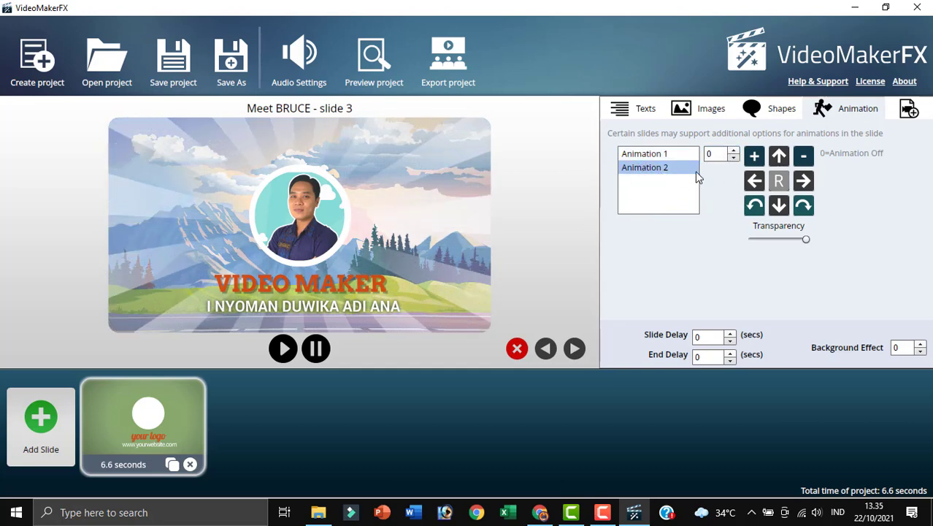
pyautogui.click(734, 151)
pyautogui.click(734, 150)
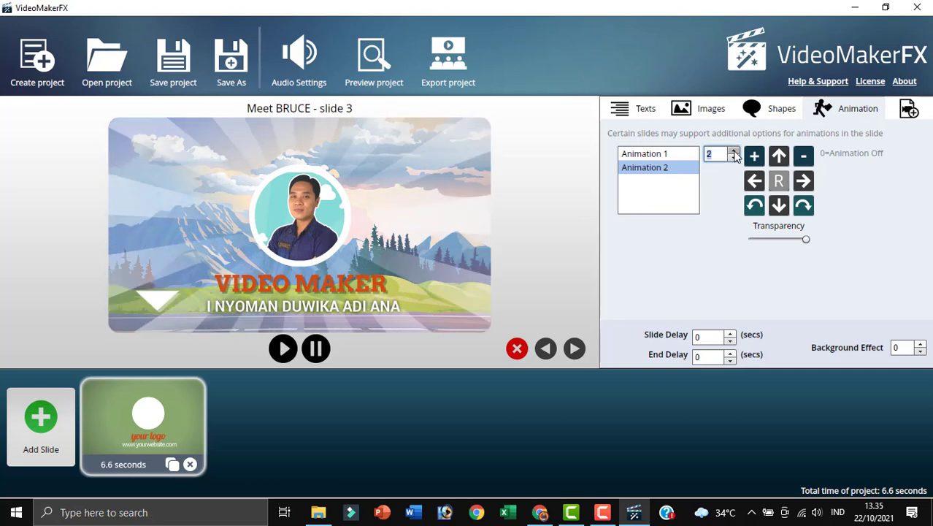
pyautogui.click(734, 151)
pyautogui.click(734, 151)
pyautogui.click(734, 150)
pyautogui.click(734, 150)
pyautogui.click(734, 151)
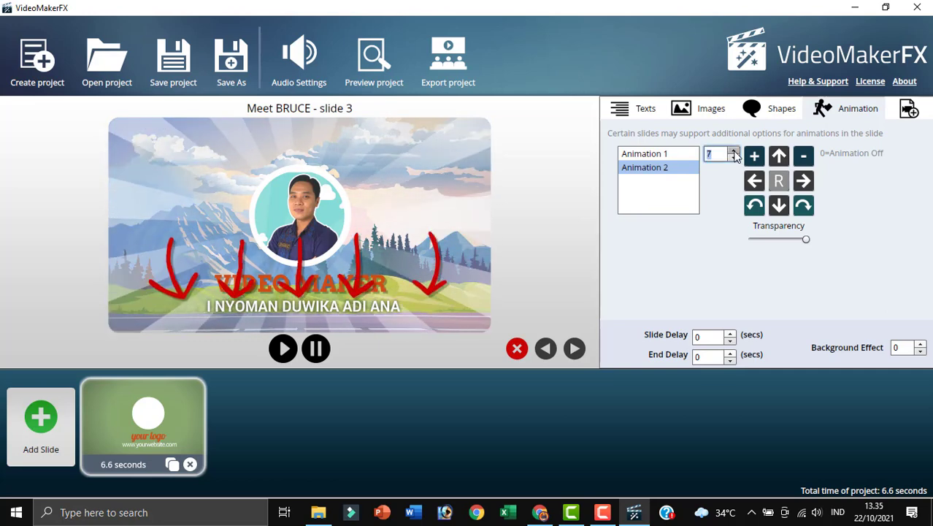
pyautogui.click(734, 152)
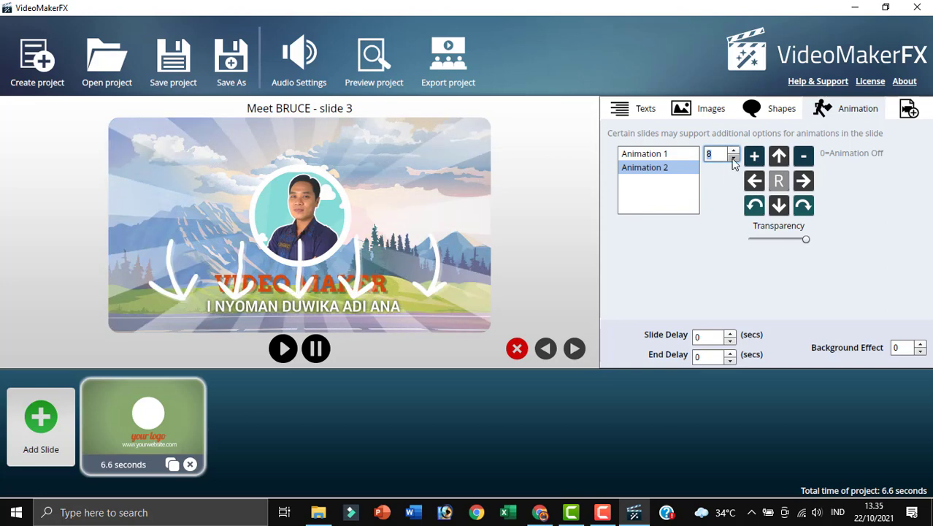
pyautogui.click(733, 157)
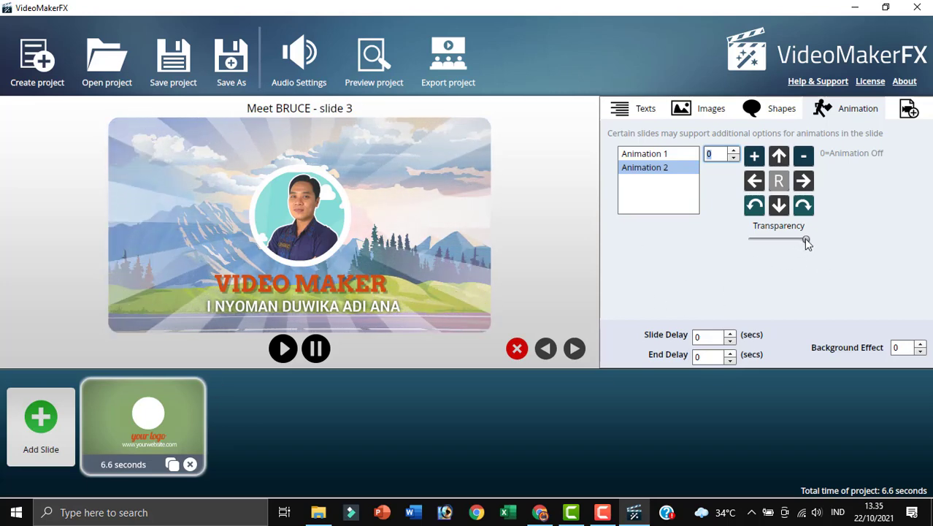
# Lower the transparency setting of Animation 2 to near its minimum.
pyautogui.moveTo(805, 240); pyautogui.dragTo(760, 240)
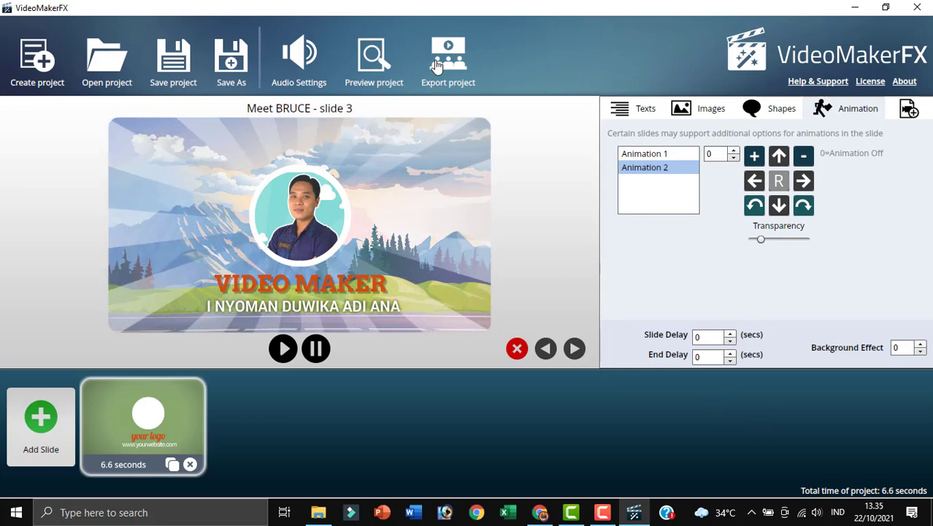
# Preview the whole project, close the preview and play the slide in the editor.
pyautogui.click(374, 59)
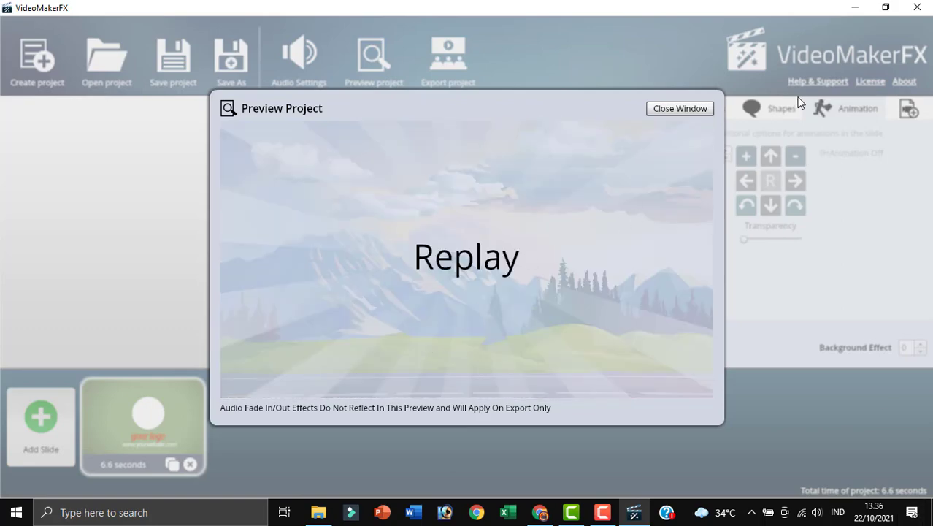
pyautogui.click(690, 111)
pyautogui.click(196, 409)
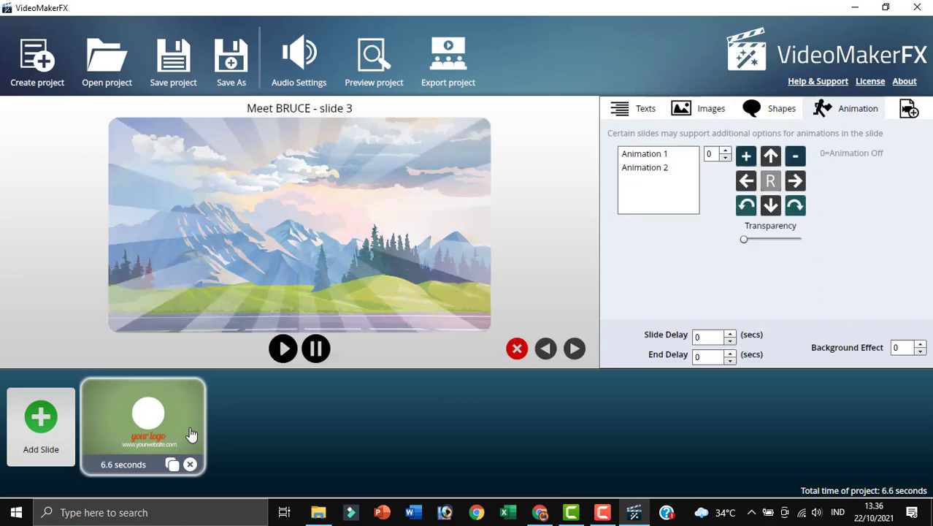
pyautogui.click(283, 347)
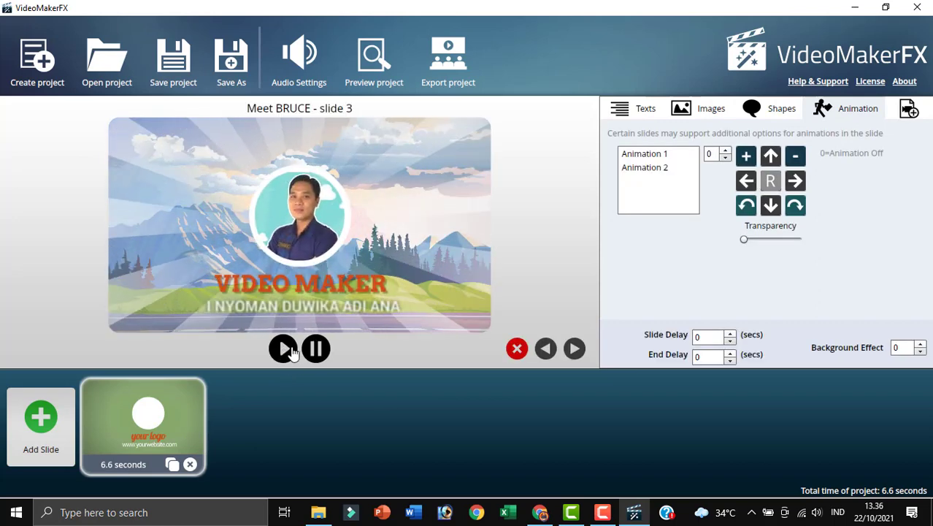